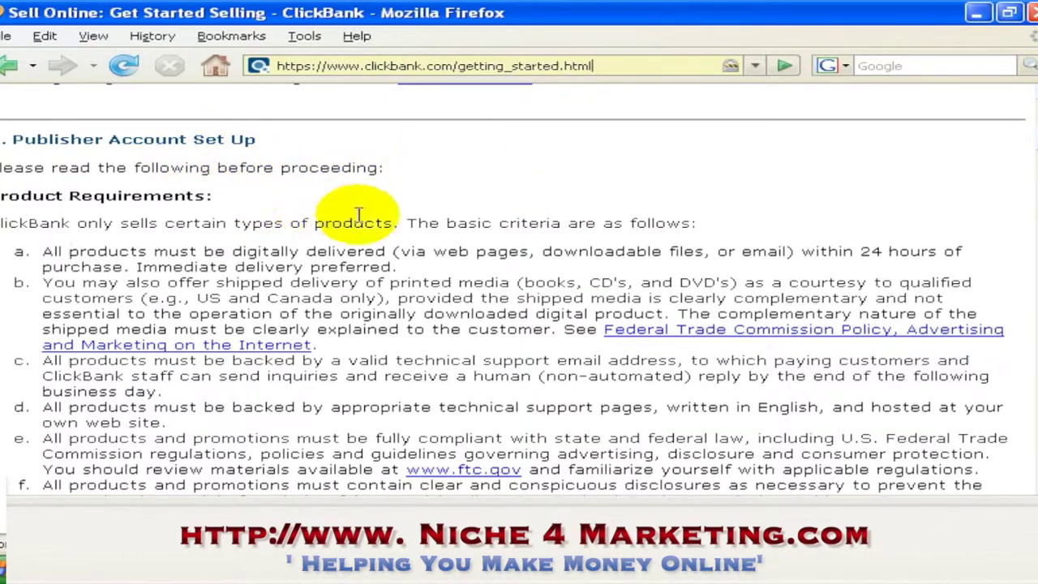
Step: Read through ClickBank's product requirements and forbidden activities down to the account sign-up link
scroll(357, 207, "down", 1)
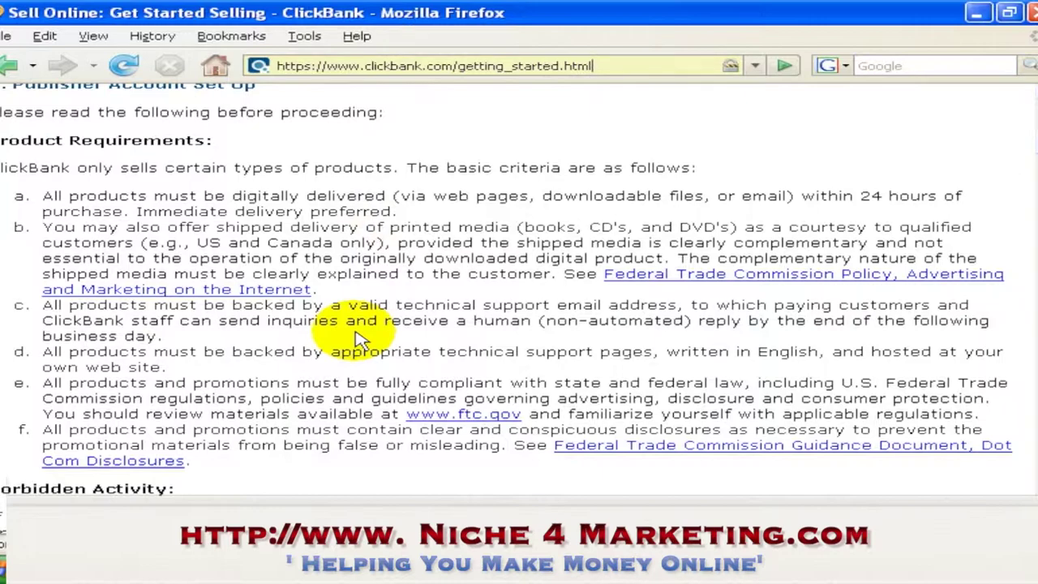
scroll(361, 339, "down", 4)
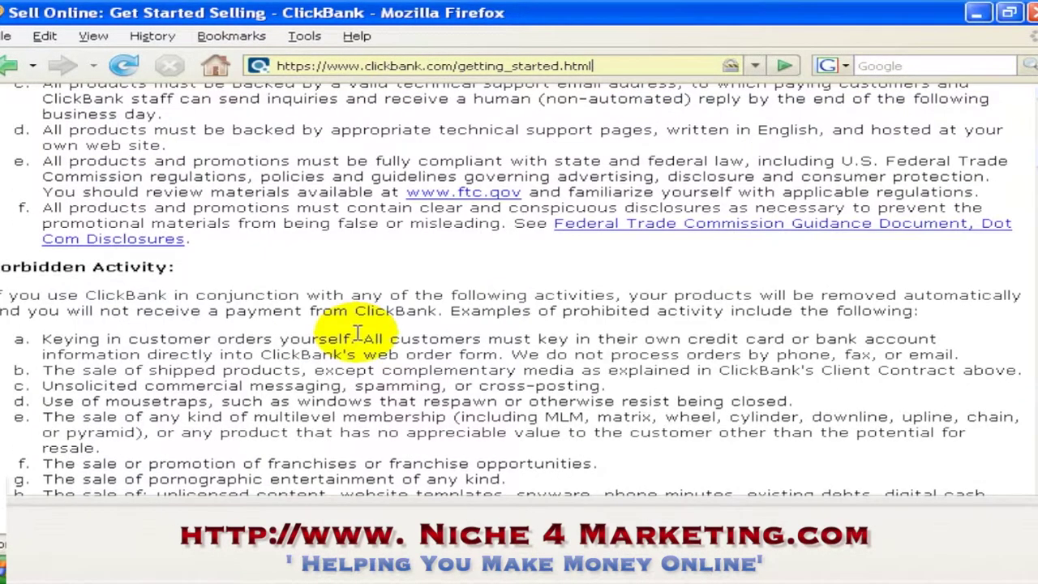
scroll(356, 332, "down", 1)
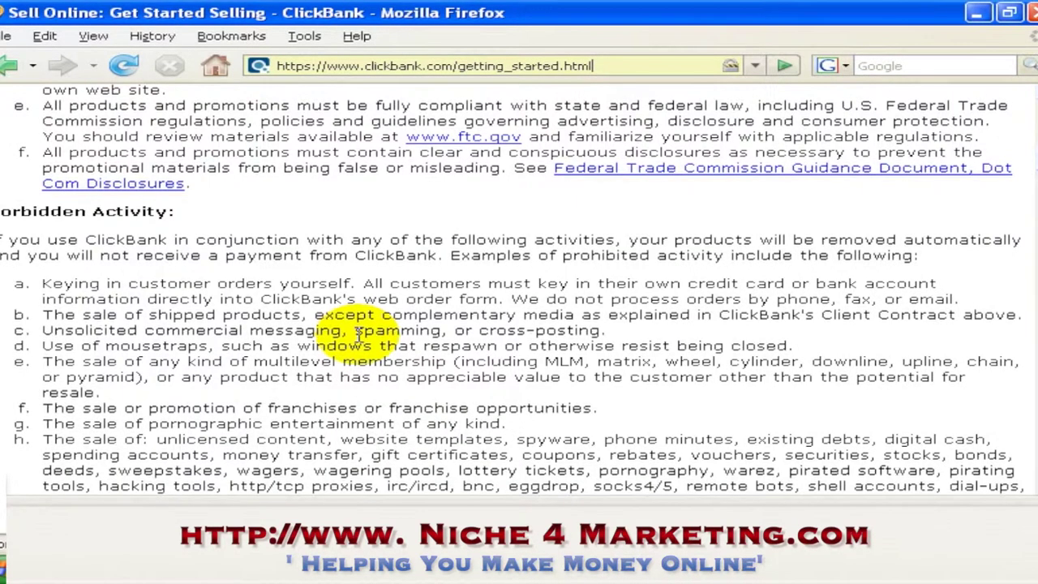
scroll(361, 340, "down", 1)
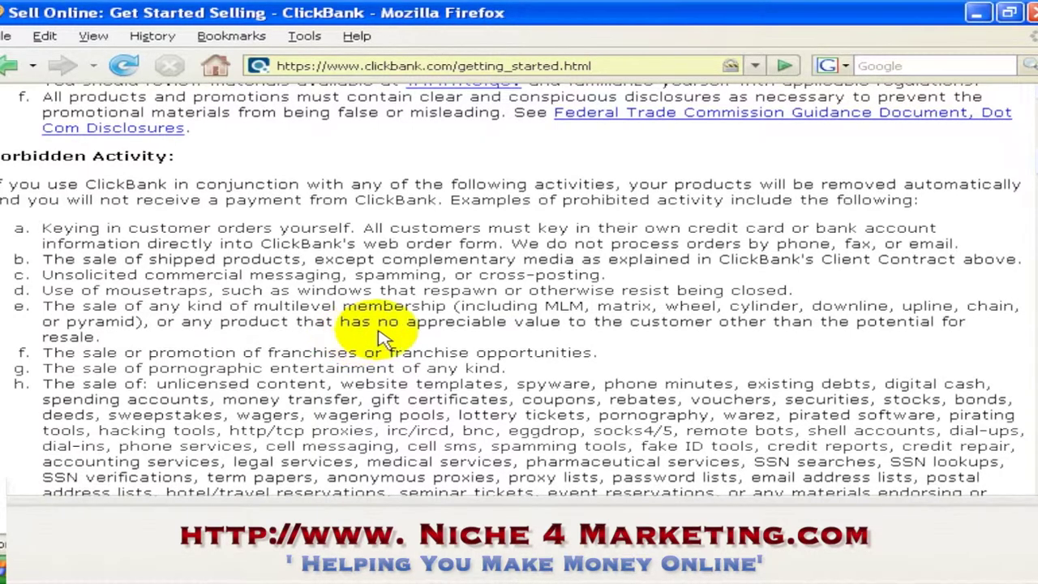
scroll(385, 339, "down", 1)
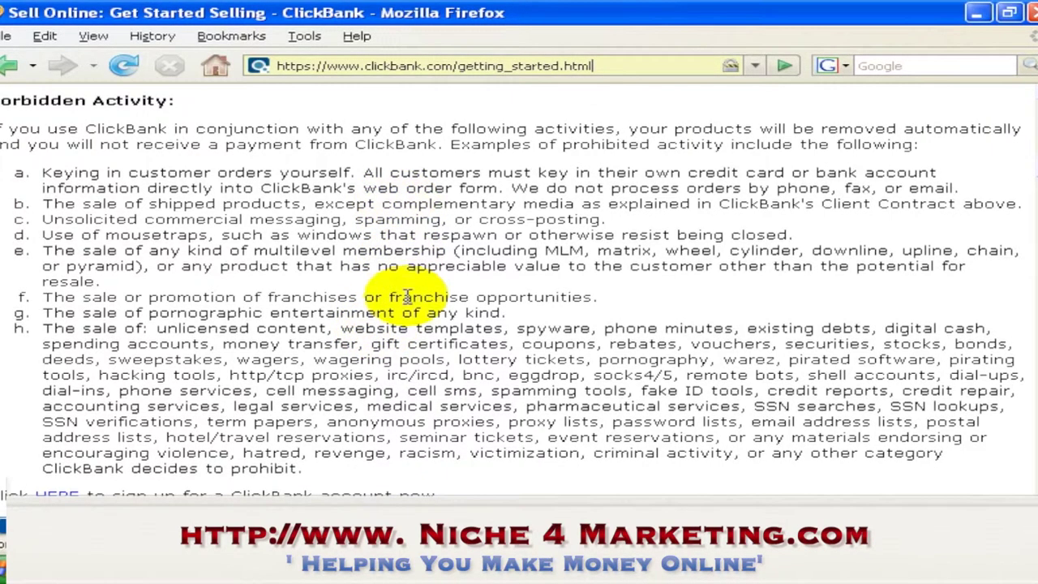
scroll(381, 179, "up", 3)
scroll(373, 231, "down", 7)
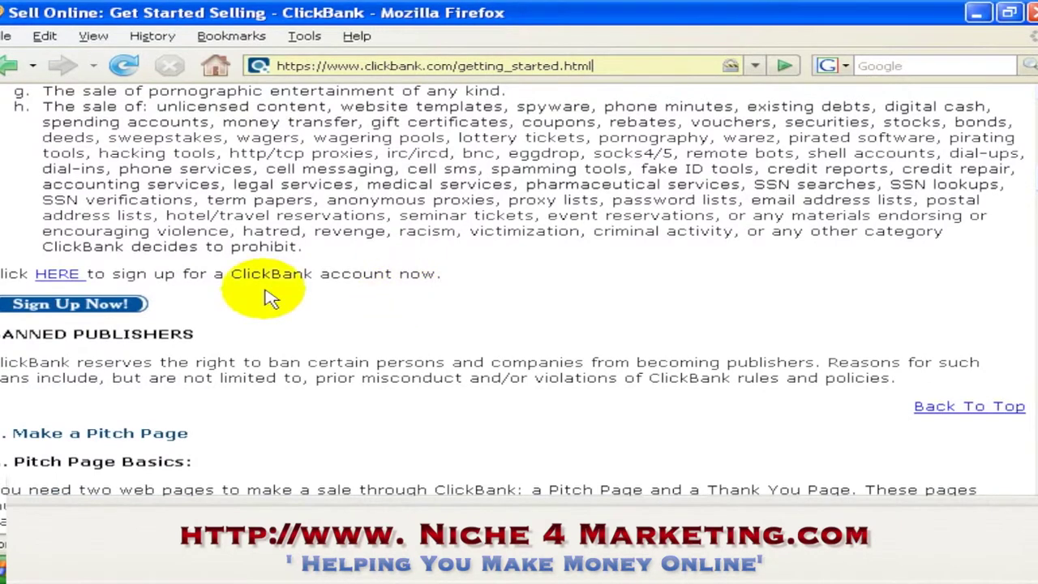
Step: Open the Sign Up Now! link in a new browser tab and switch to it
right_click(73, 313)
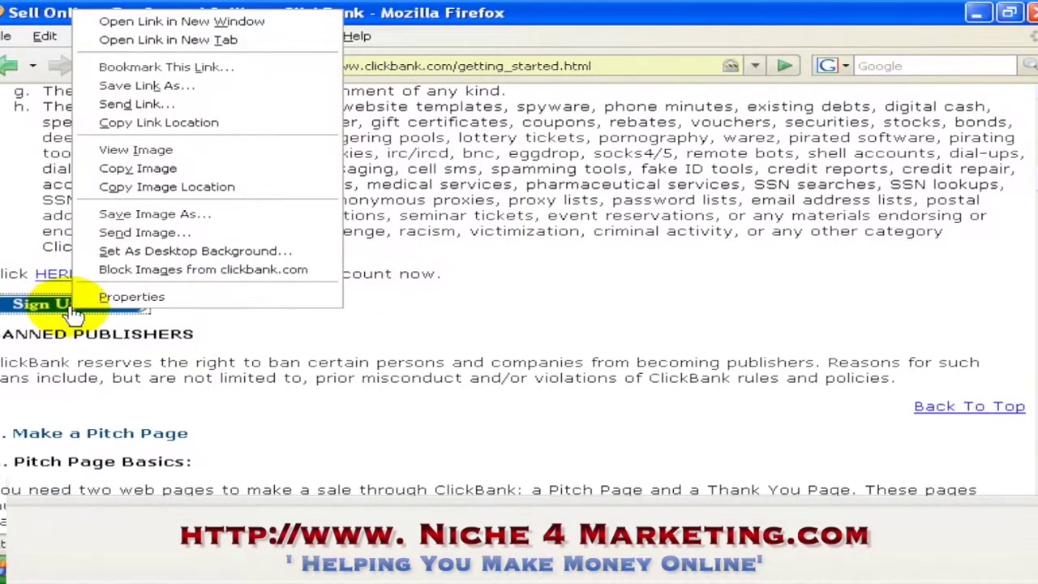
left_click(209, 40)
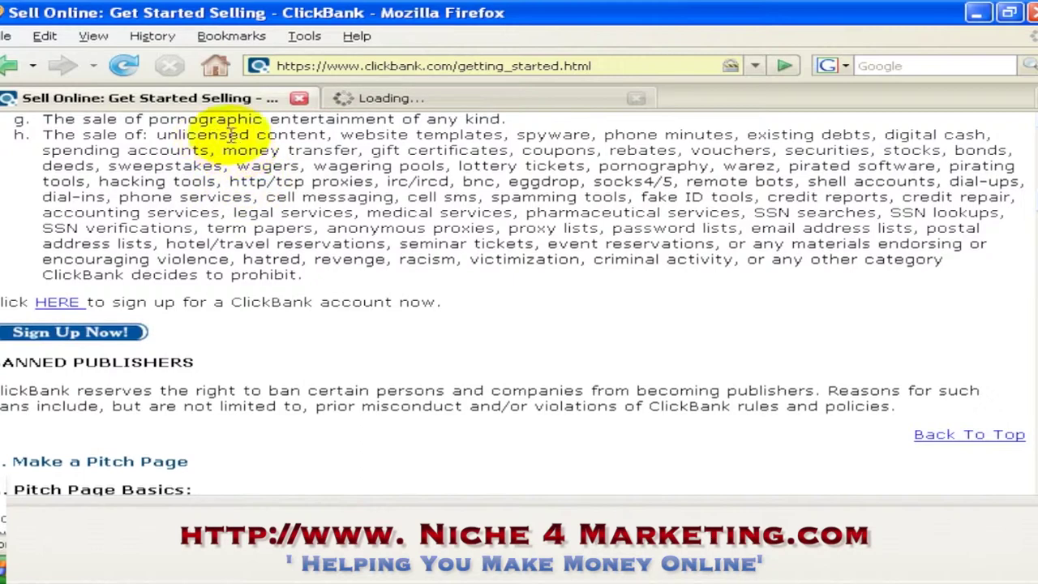
left_click(456, 101)
left_click(622, 66)
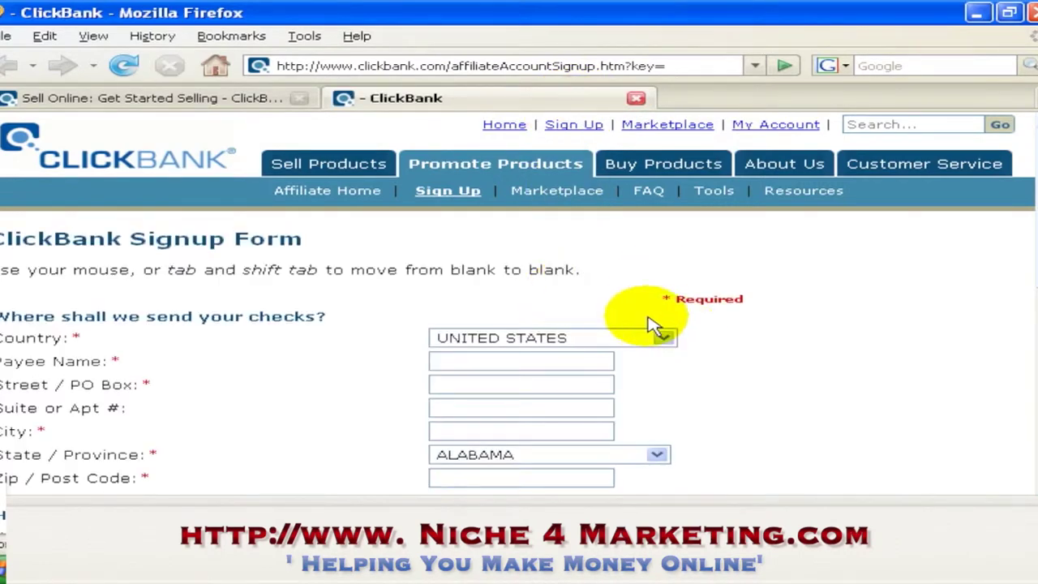
Step: Look over the signup form and browse its list of available countries without changing the selection
scroll(730, 331, "down", 3)
scroll(734, 329, "down", 3)
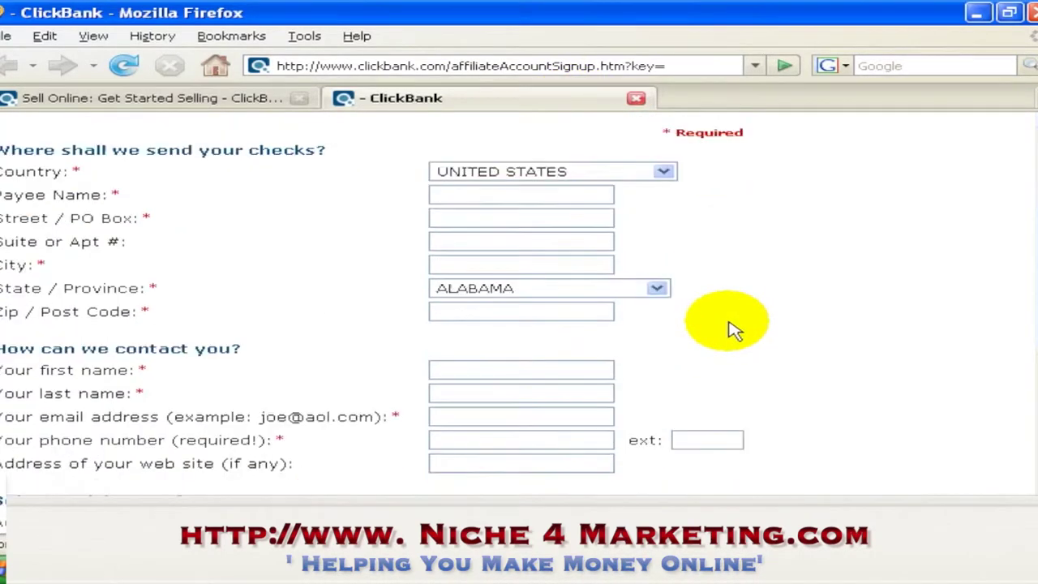
scroll(734, 328, "up", 5)
left_click(639, 285)
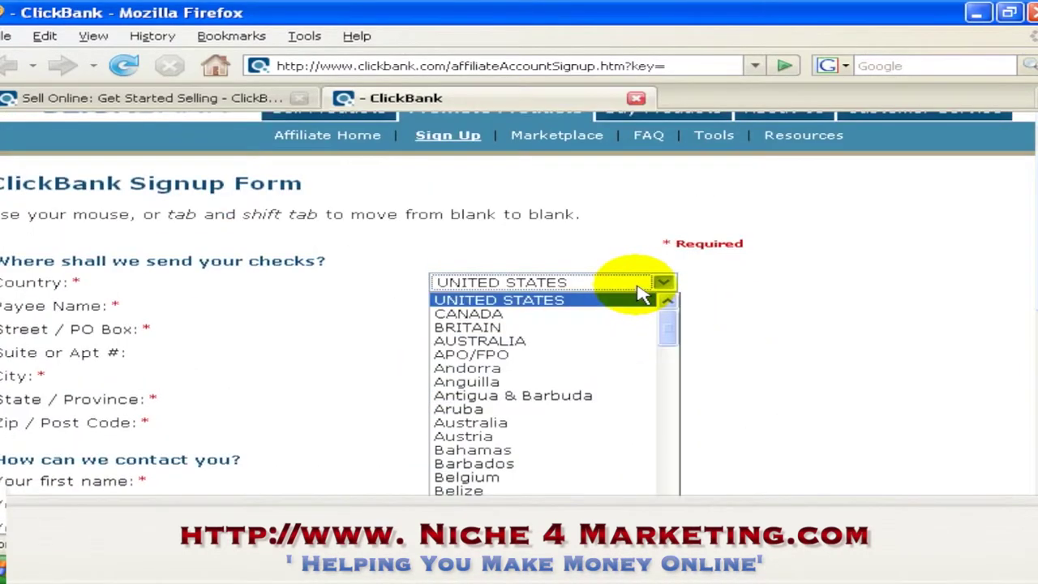
left_click_drag(672, 322, 669, 336)
scroll(673, 336, "down", 10)
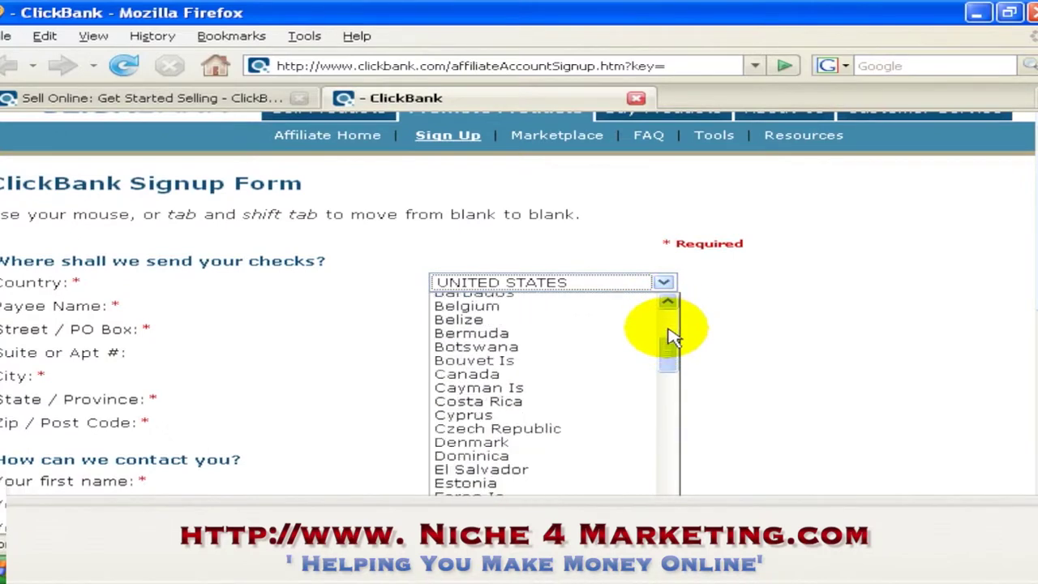
scroll(672, 335, "down", 3)
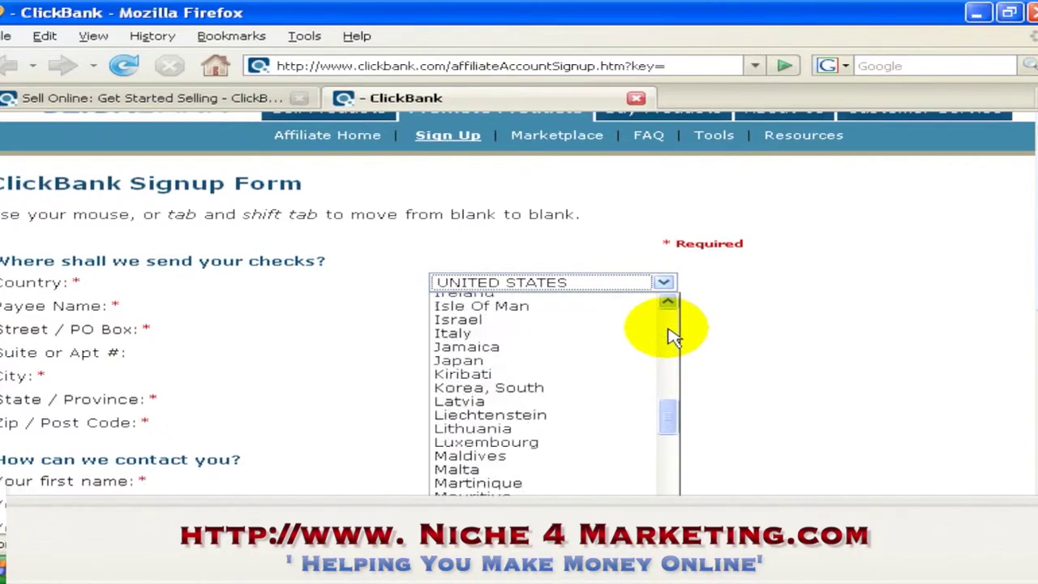
scroll(672, 336, "down", 10)
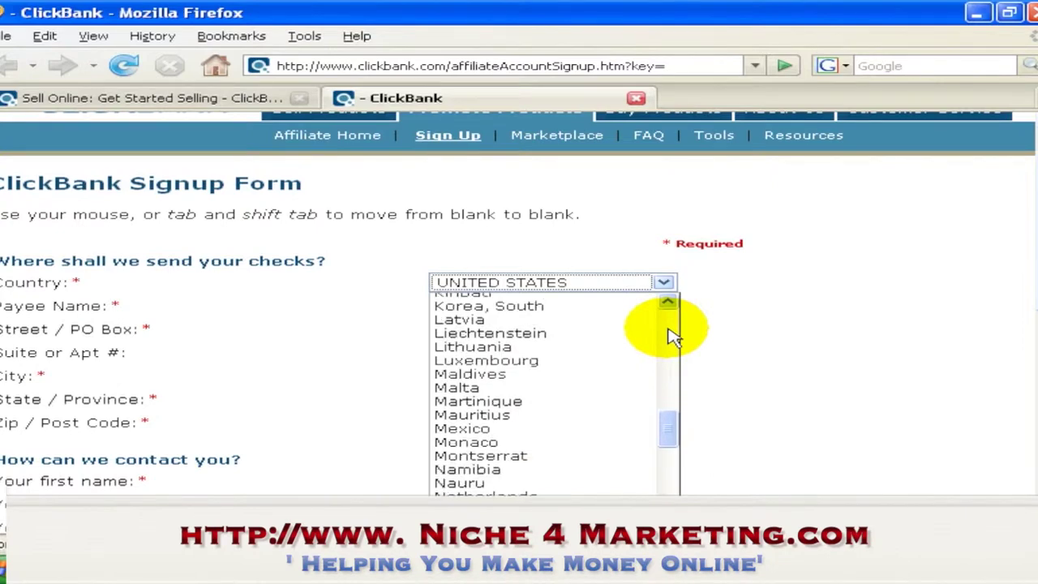
scroll(672, 336, "down", 6)
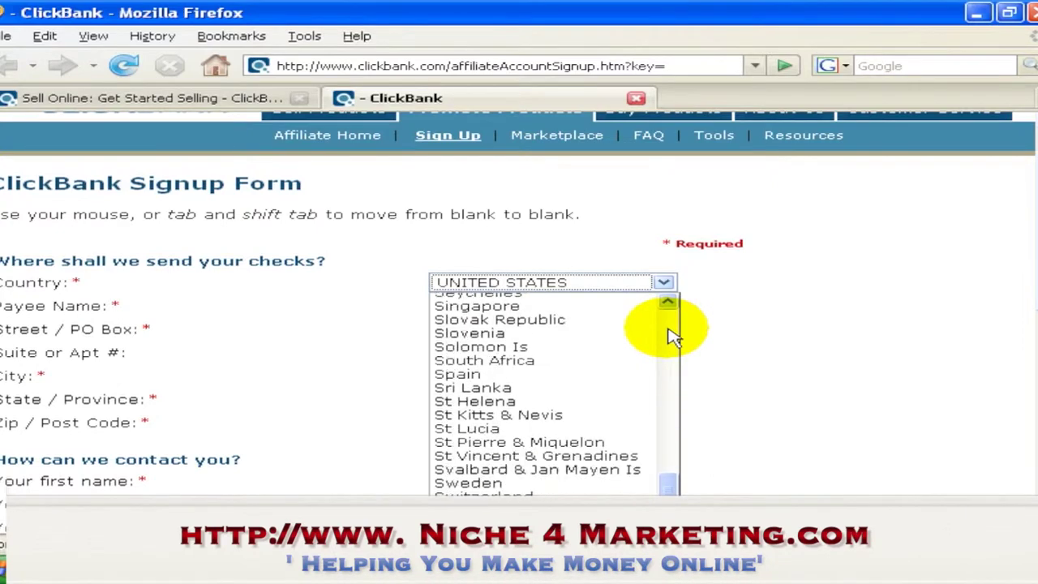
left_click(720, 339)
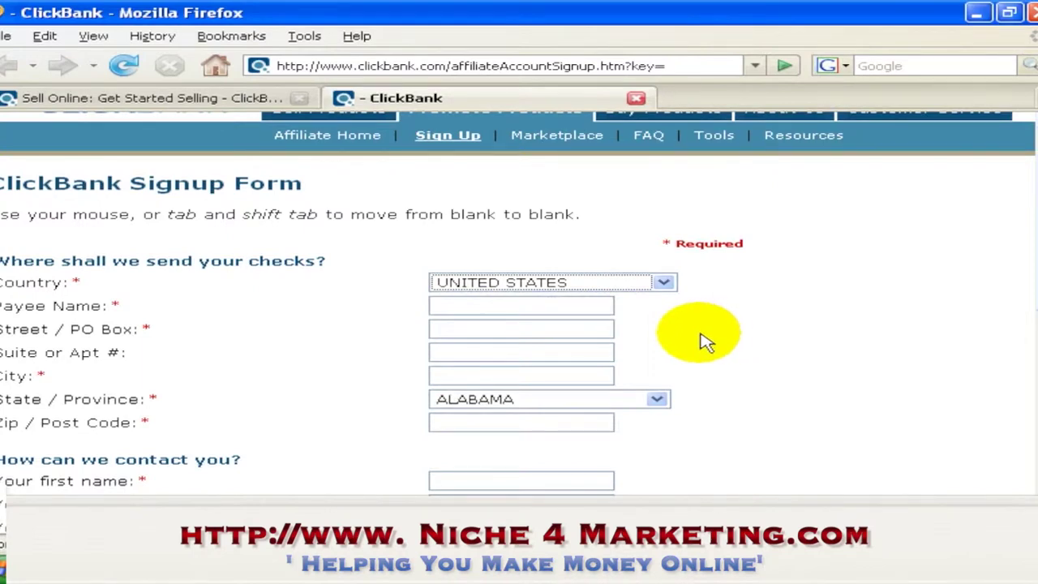
Step: Review the payee, mailing address and contact fields of the signup form
left_click(588, 303)
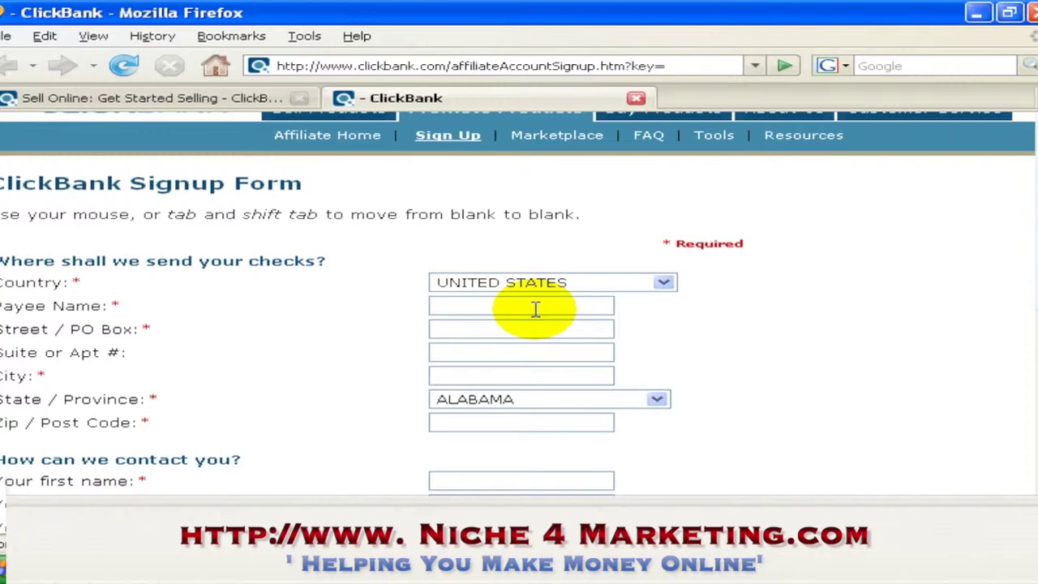
scroll(538, 301, "down", 3)
left_click(560, 219)
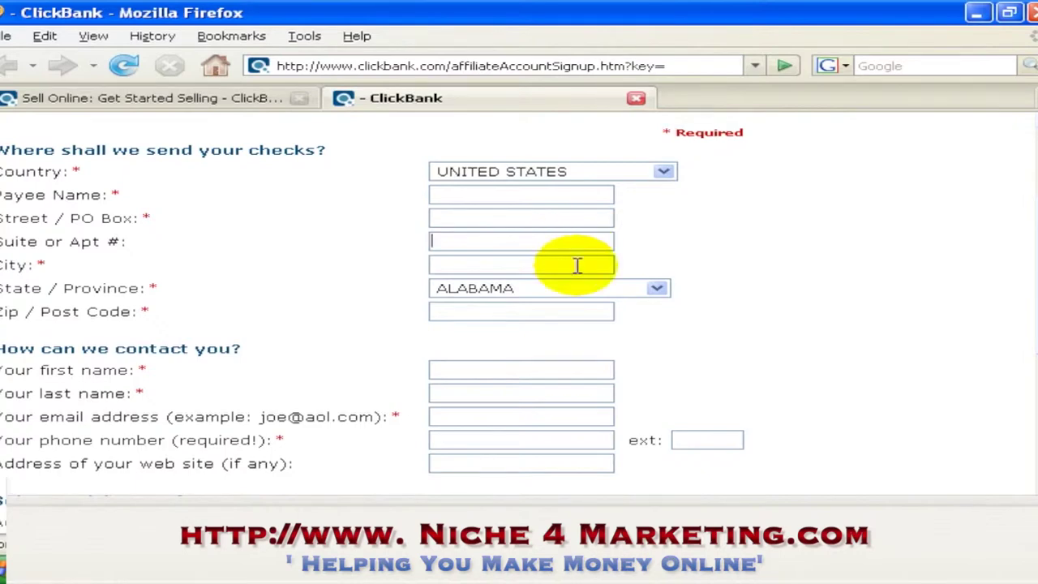
scroll(626, 337, "down", 2)
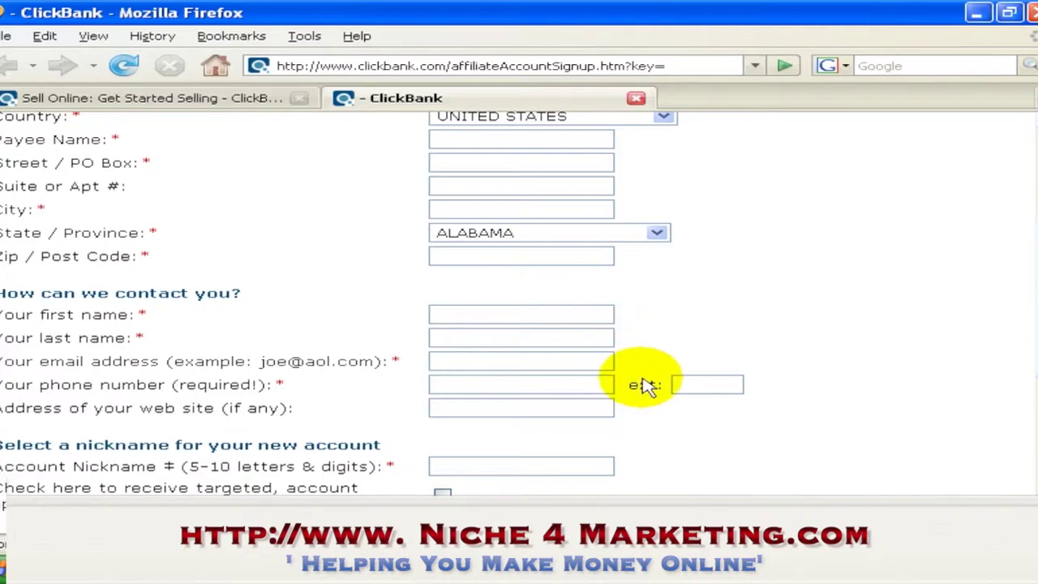
scroll(645, 386, "down", 2)
scroll(645, 386, "down", 4)
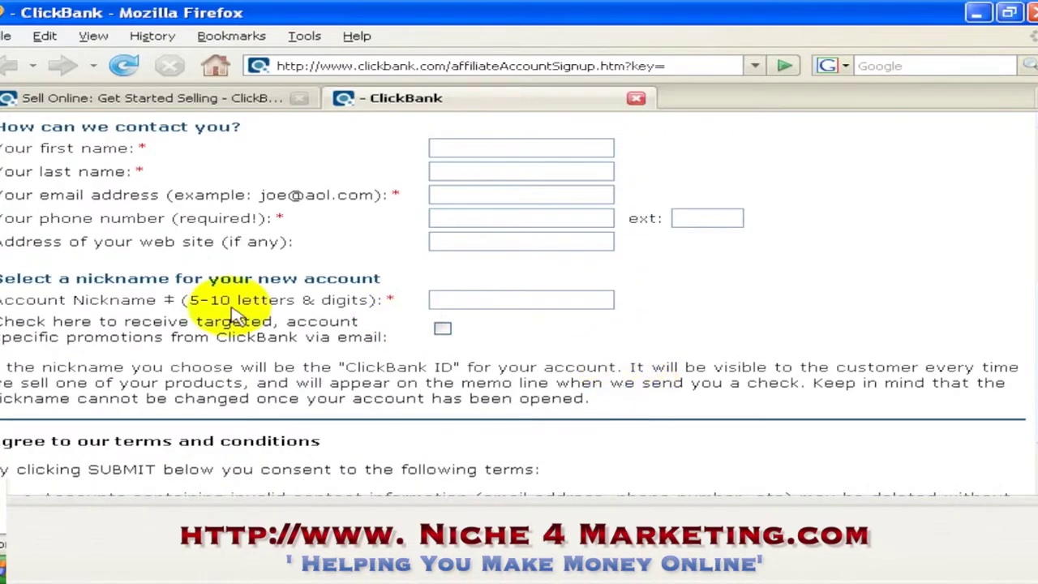
Step: Examine the account nickname field, the email promotions option and the terms and conditions of the signup form
left_click(519, 301)
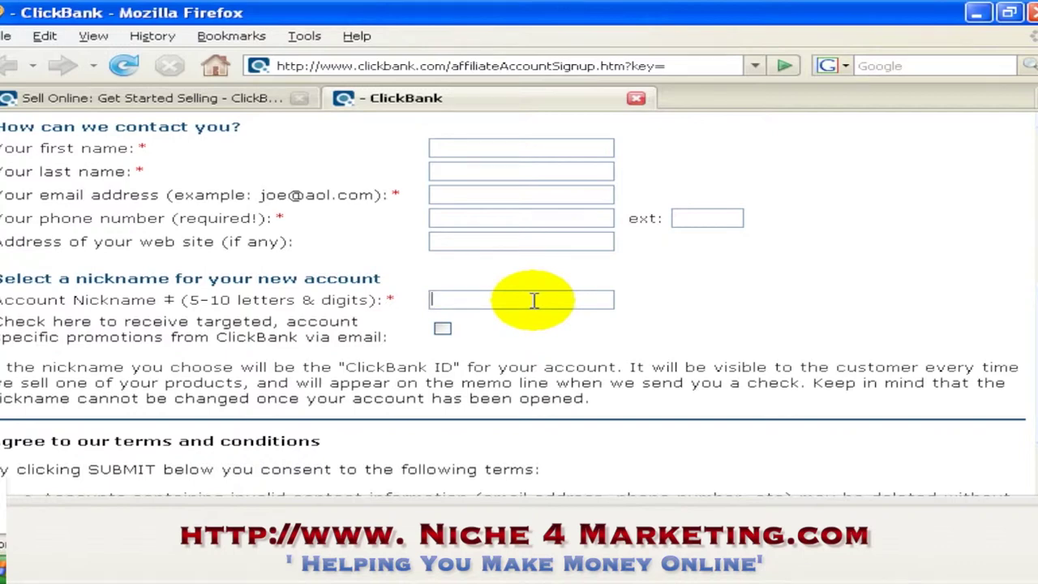
scroll(534, 300, "down", 1)
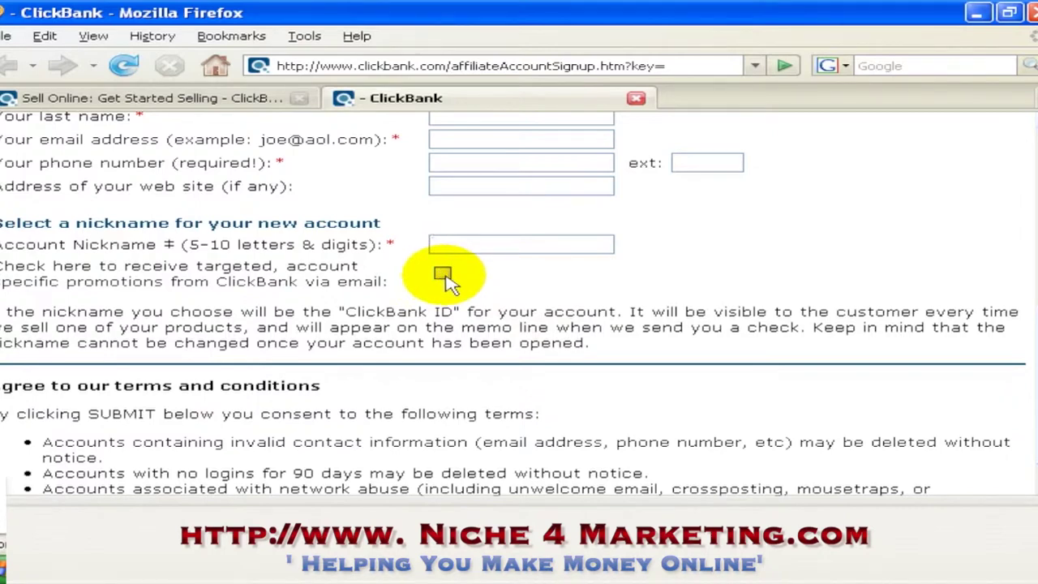
scroll(608, 318, "down", 1)
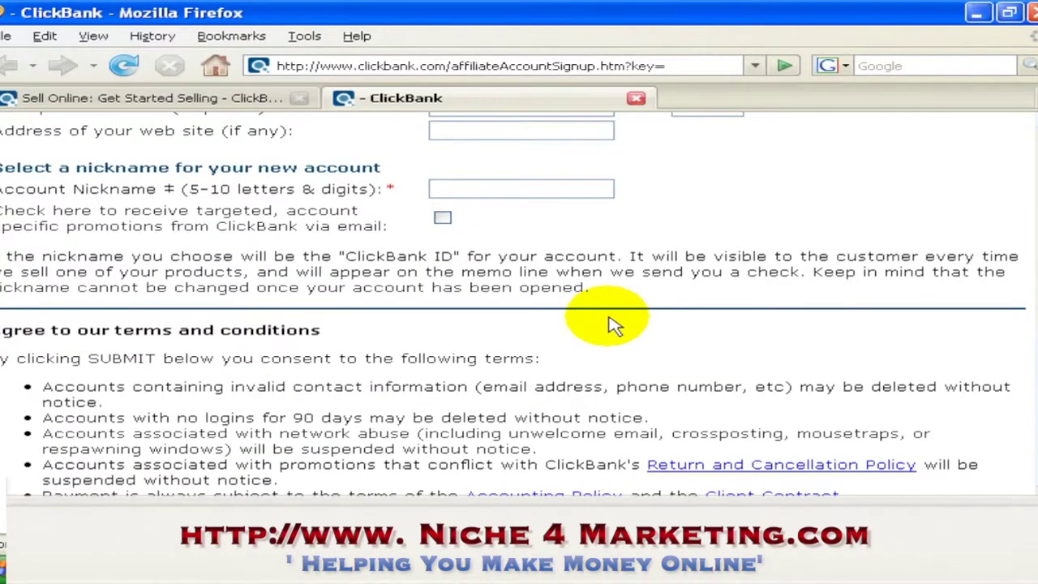
scroll(614, 323, "down", 1)
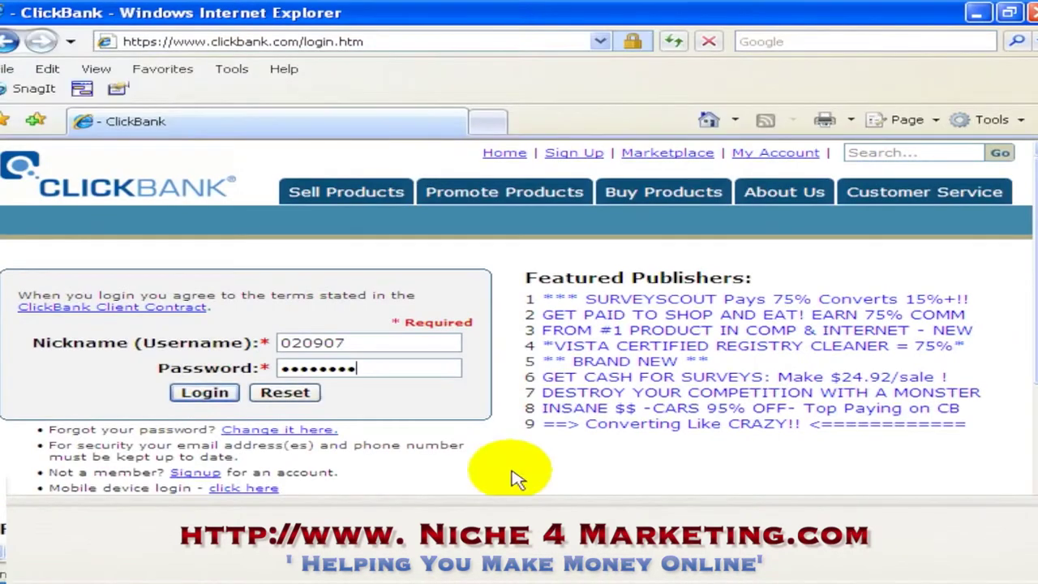
Step: Log in to the ClickBank account with the filled-in credentials and review the sales subtotals on the account home page
left_click(208, 394)
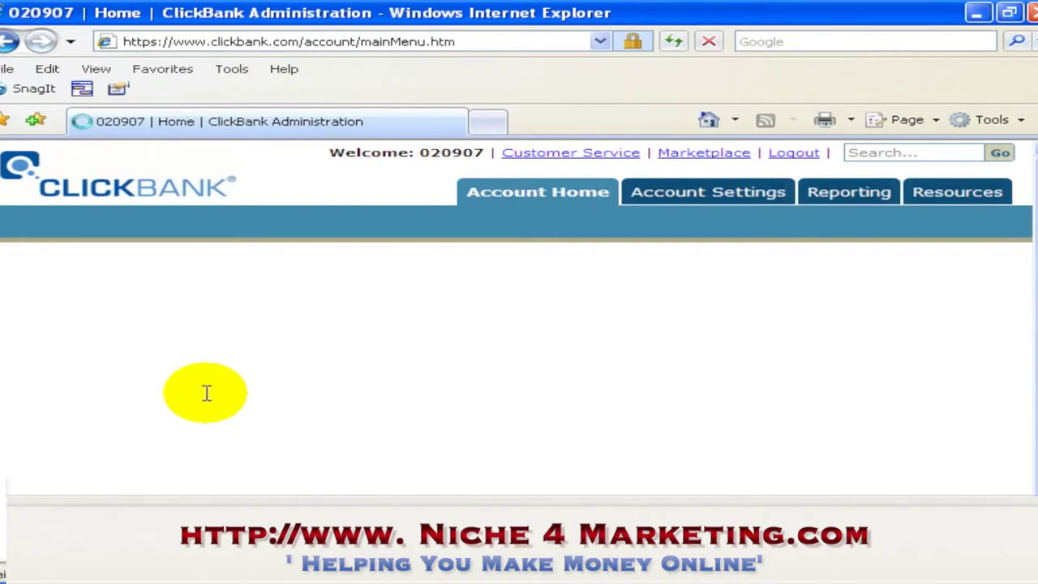
scroll(300, 369, "down", 3)
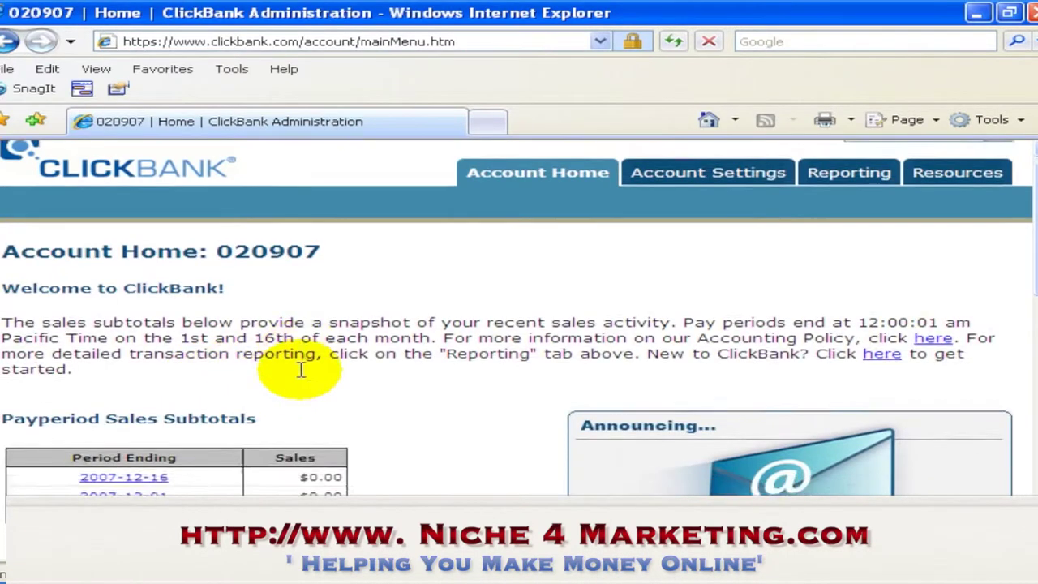
scroll(300, 370, "down", 3)
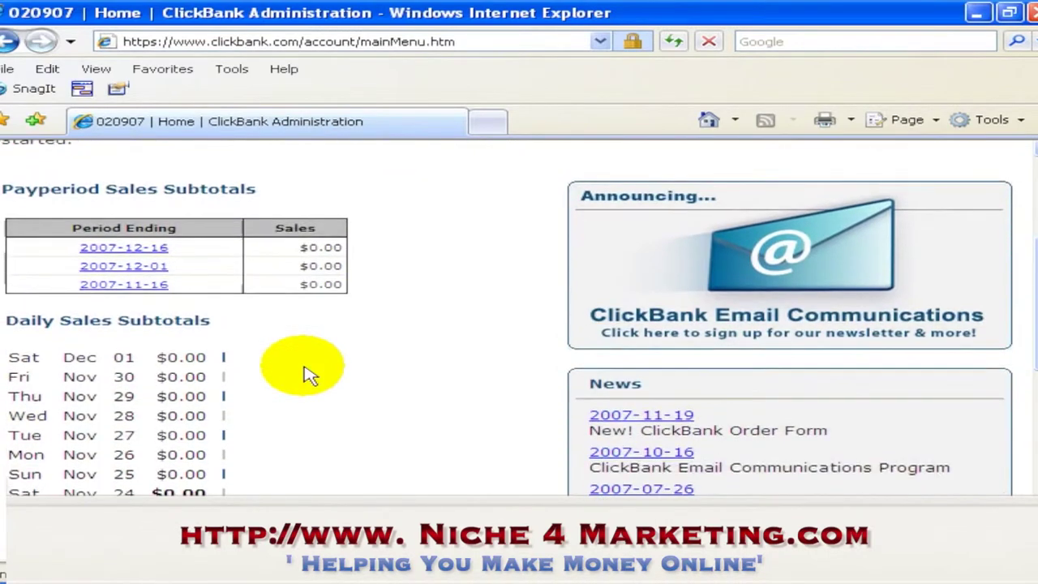
scroll(304, 371, "up", 1)
scroll(307, 373, "up", 1)
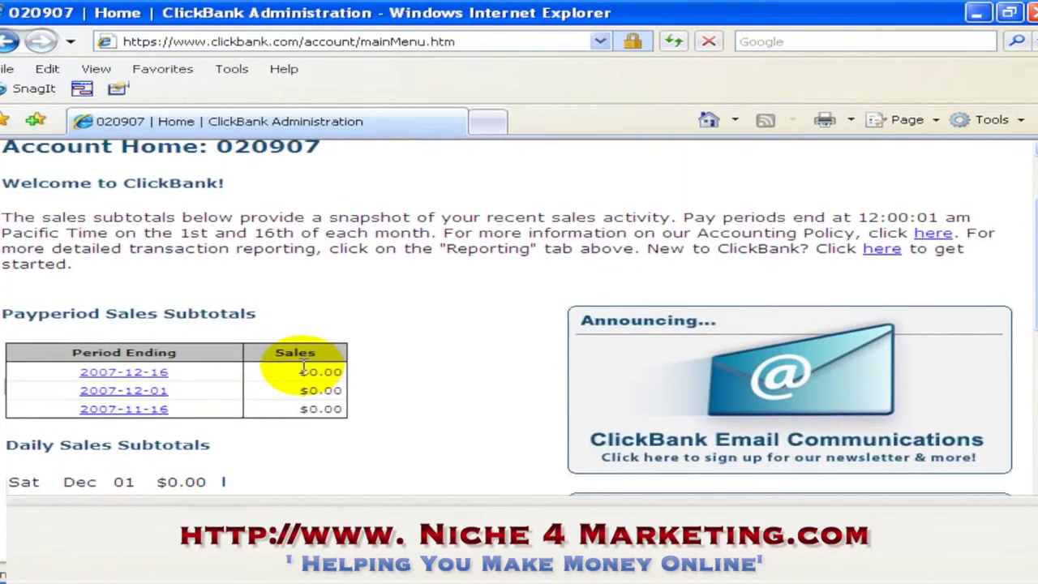
scroll(307, 373, "up", 2)
scroll(309, 375, "up", 1)
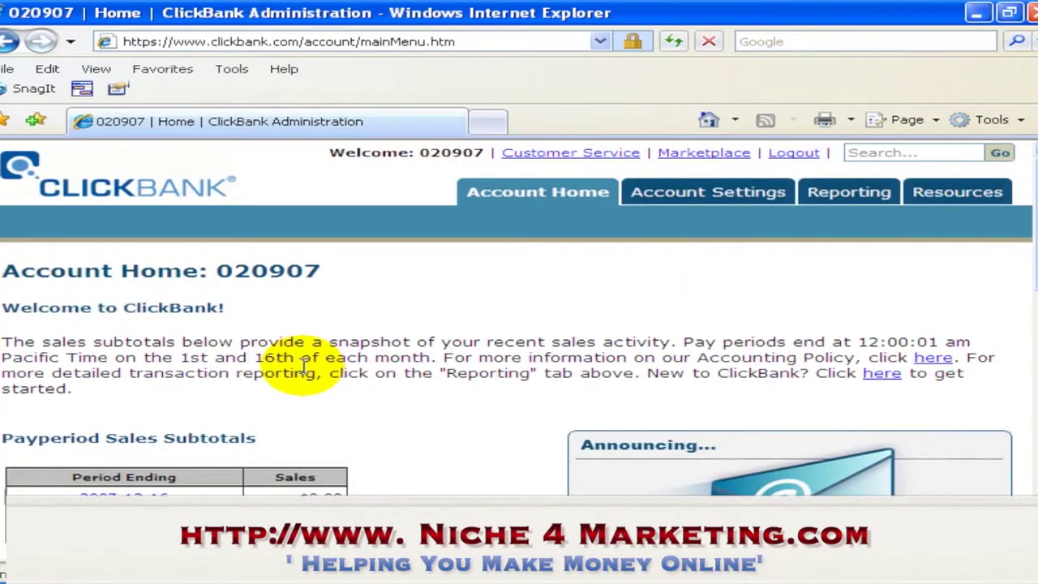
Step: Open the My Site page of the account settings at the Hoplink Target URL form
left_click(716, 197)
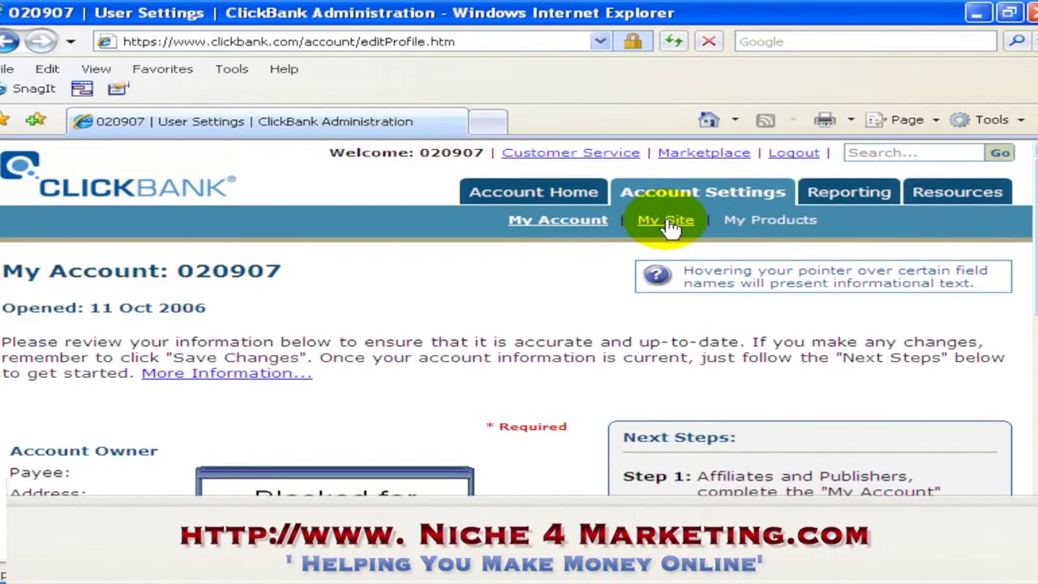
left_click(666, 222)
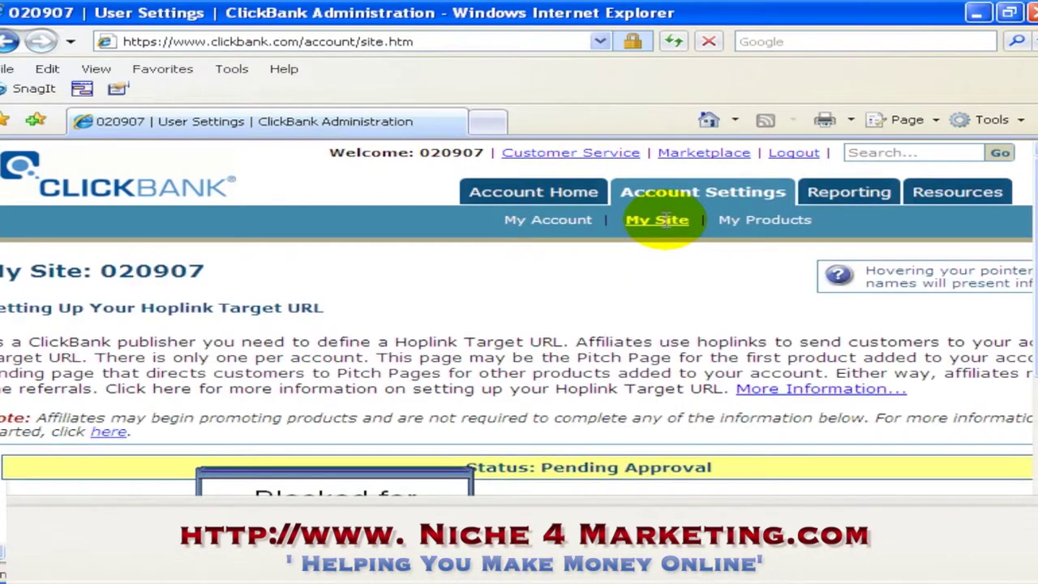
scroll(590, 300, "down", 5)
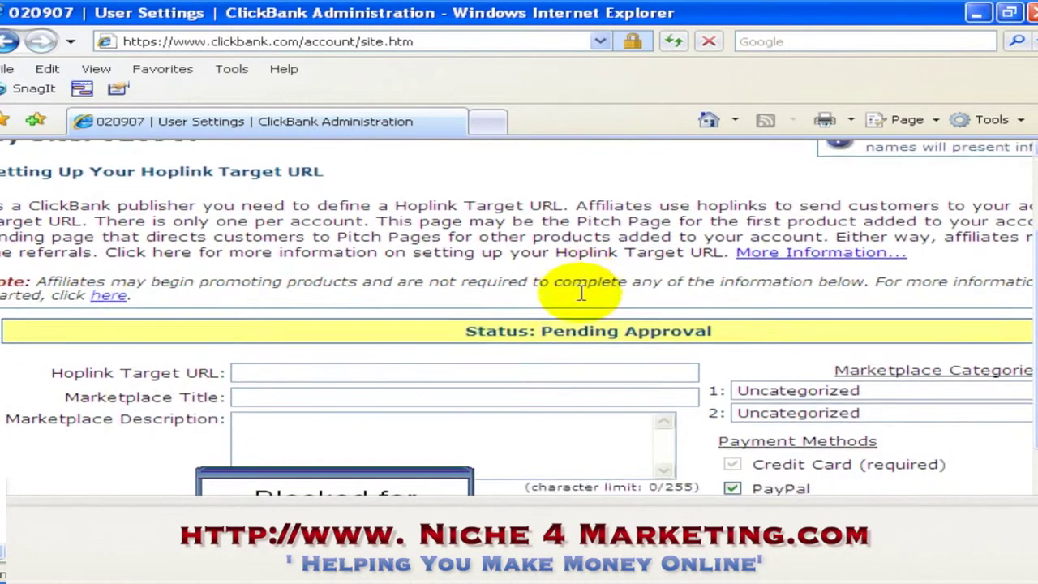
mouse_move(582, 296)
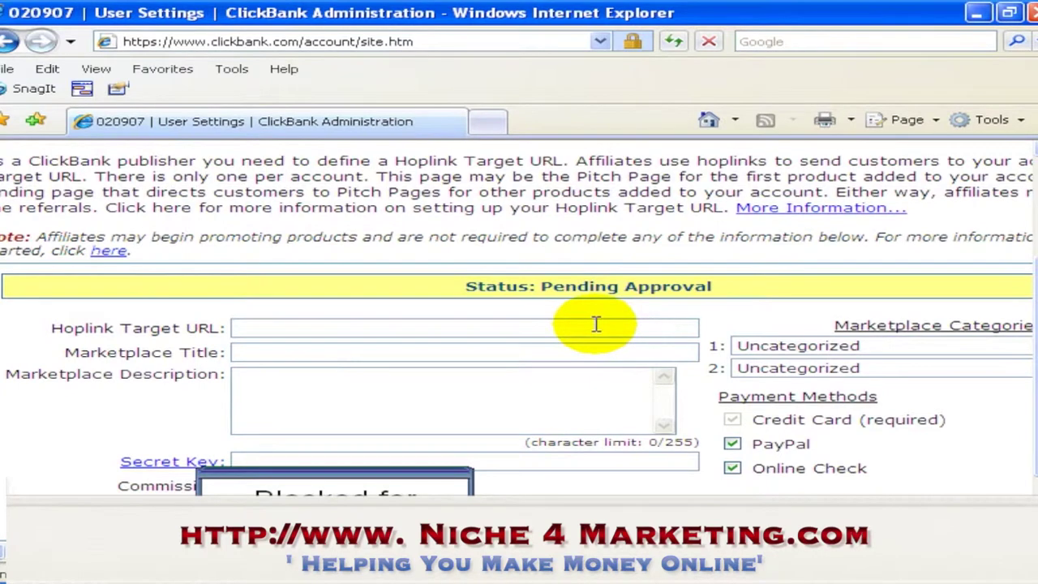
left_click(596, 325)
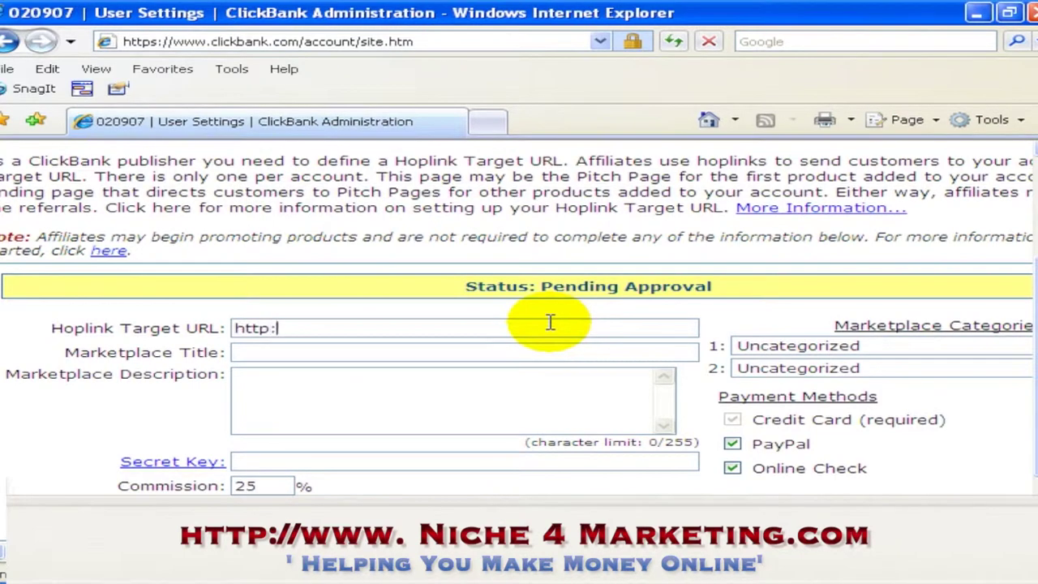
type("//www.mar")
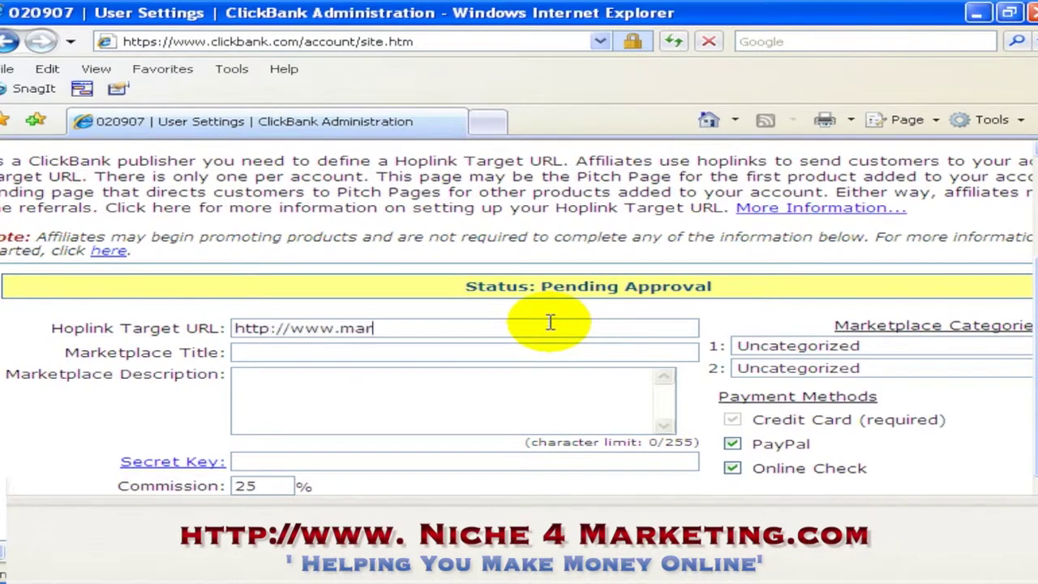
type("ketingbasics")
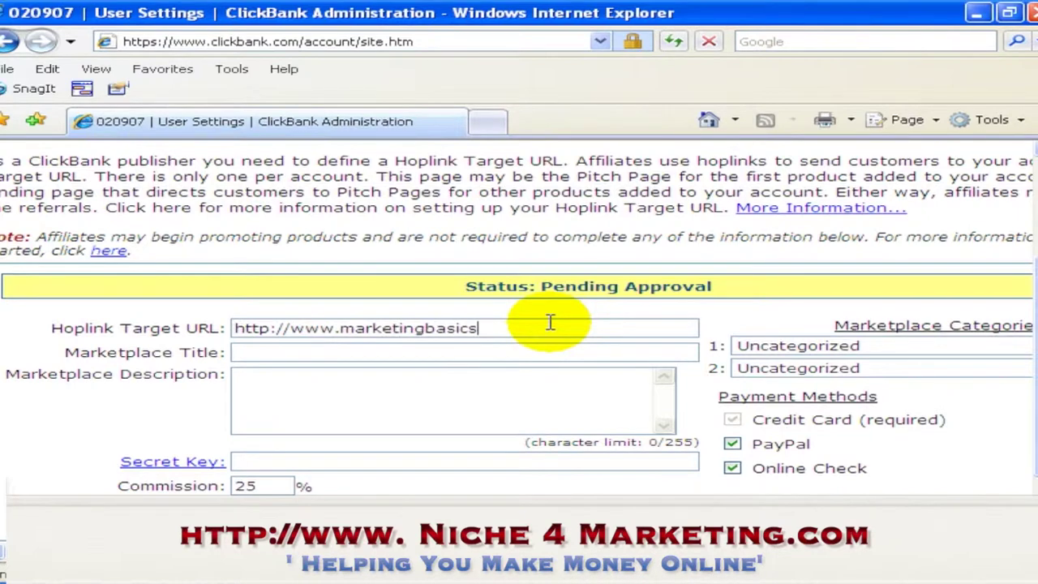
type("videos.com")
Step: Enter "Internet Marketing Basics Videos" as the marketplace title, correcting the capitalisation of "Basics"
type("Internet")
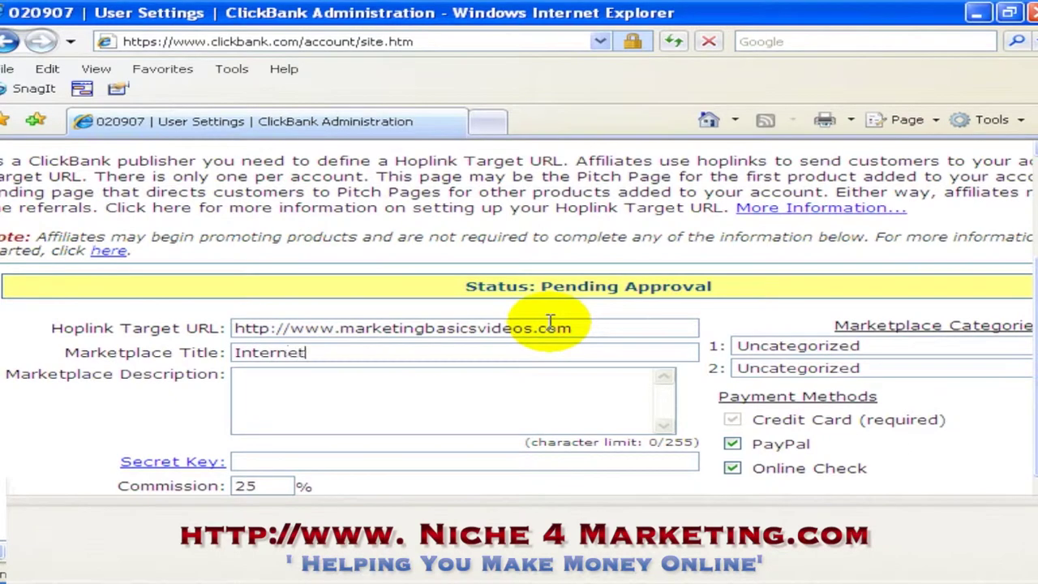
type(" Marketing BAsics")
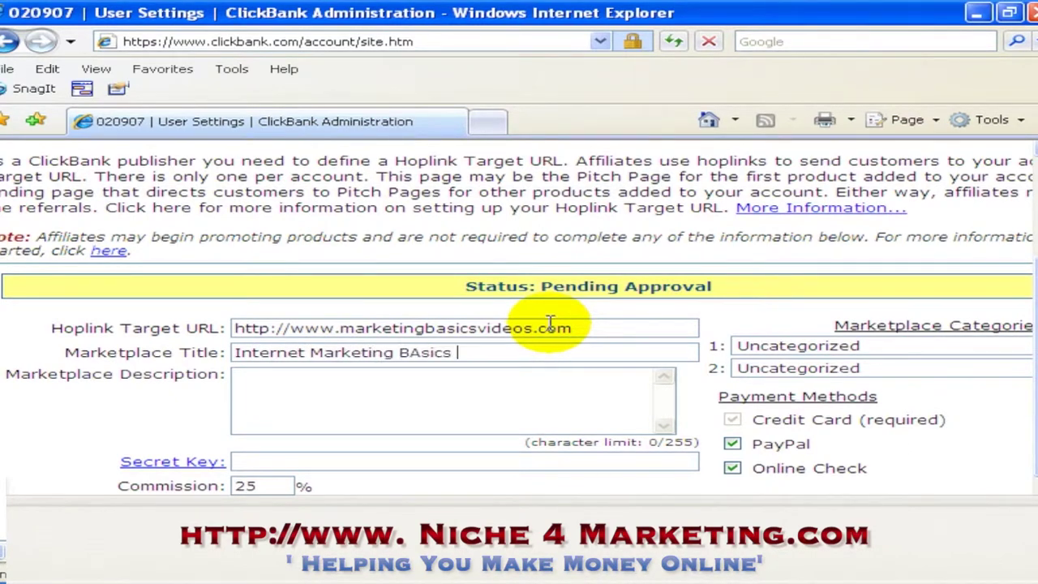
type(" Videos")
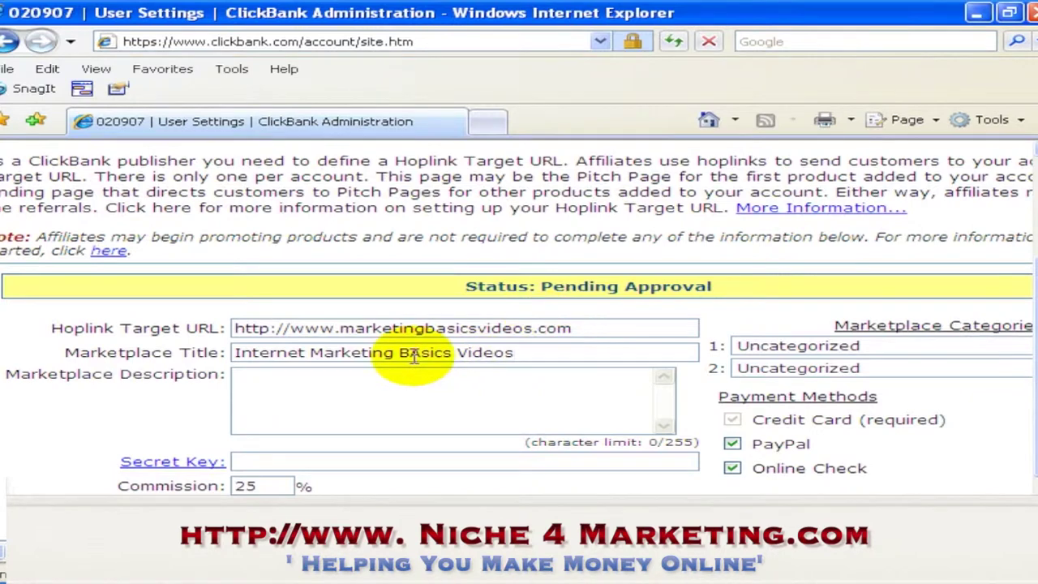
key("Left")
key("Left")
key("Left")
key("Left")
key("Left")
key("Left")
key("Left")
key("Left")
key("Left")
key("Left")
key("Left")
key("BackSpace")
type("a")
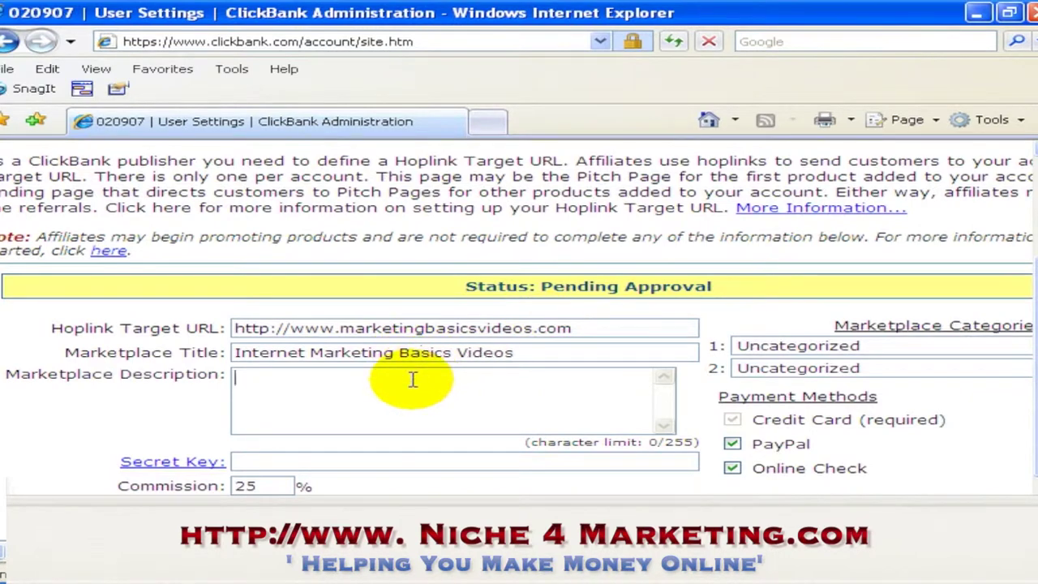
Step: Enter the marketplace description "Internet marketing video tutorials showing you step-by-step on how to setup your own online business the fastest and easiest way..."
left_click(413, 379)
type("Internet marketi")
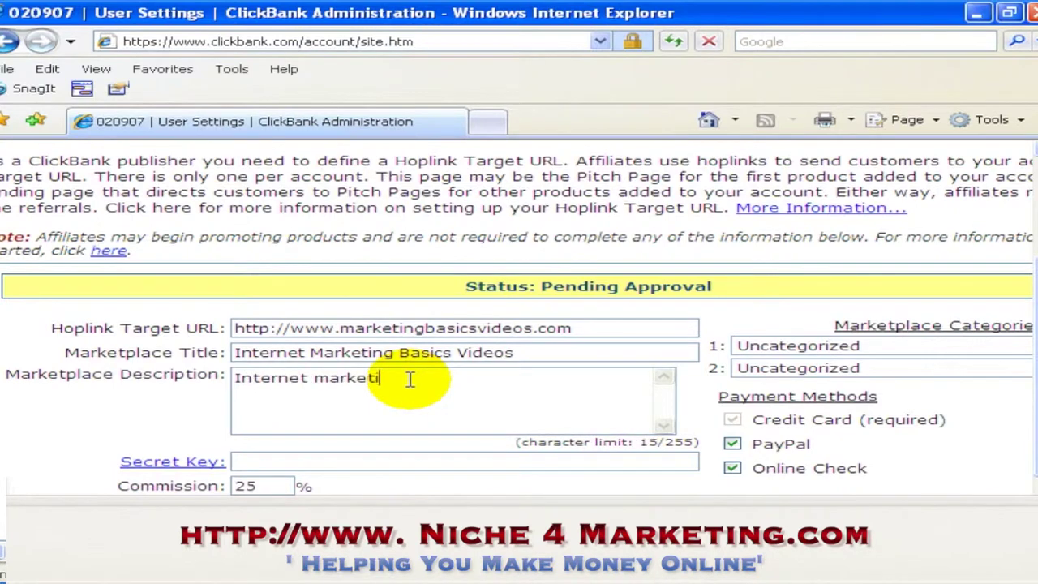
type("ng video tutorials s")
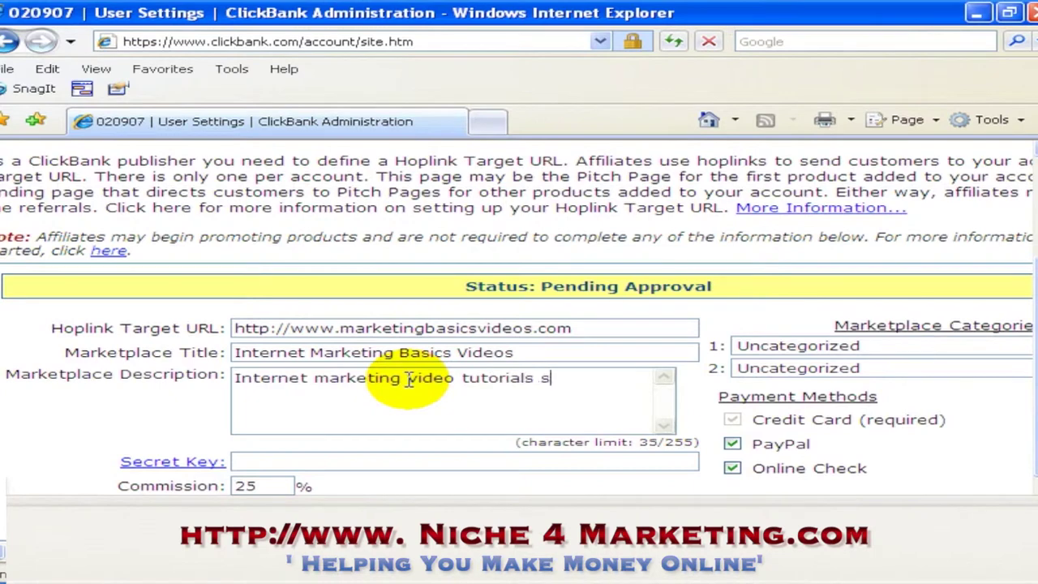
type("howing you s")
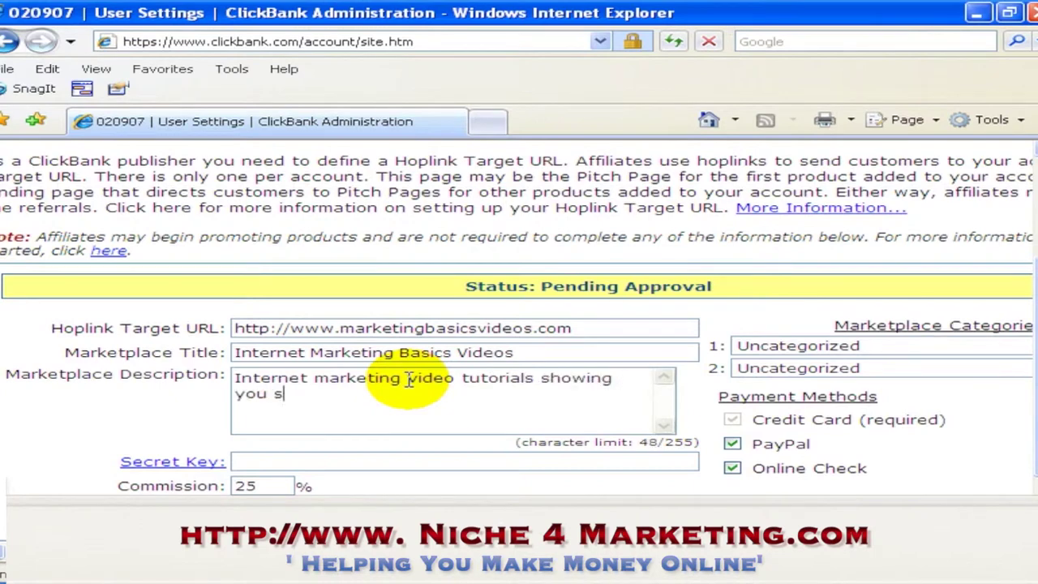
type("tep-by-step on how to")
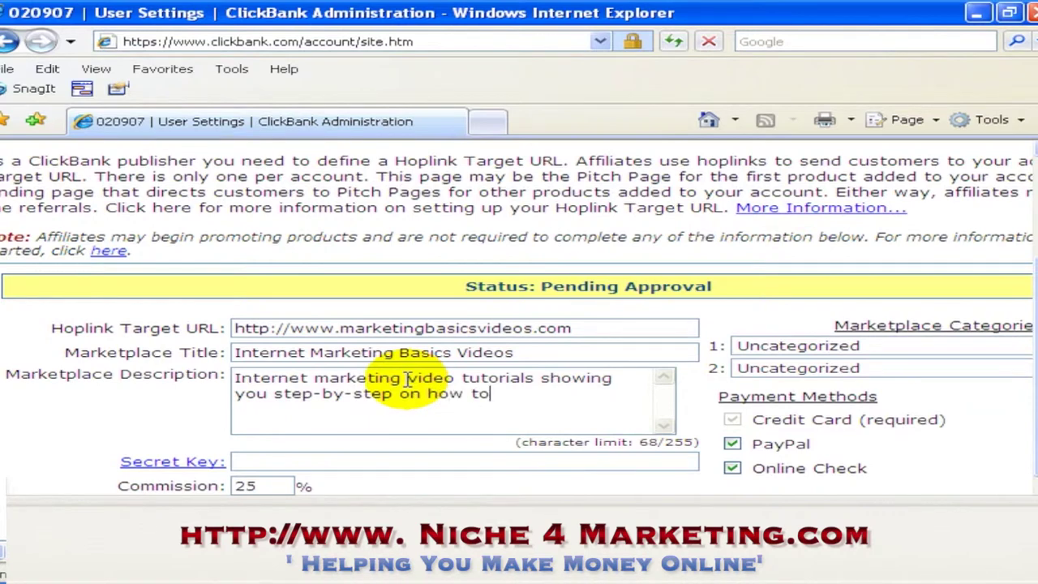
type(" setup your own")
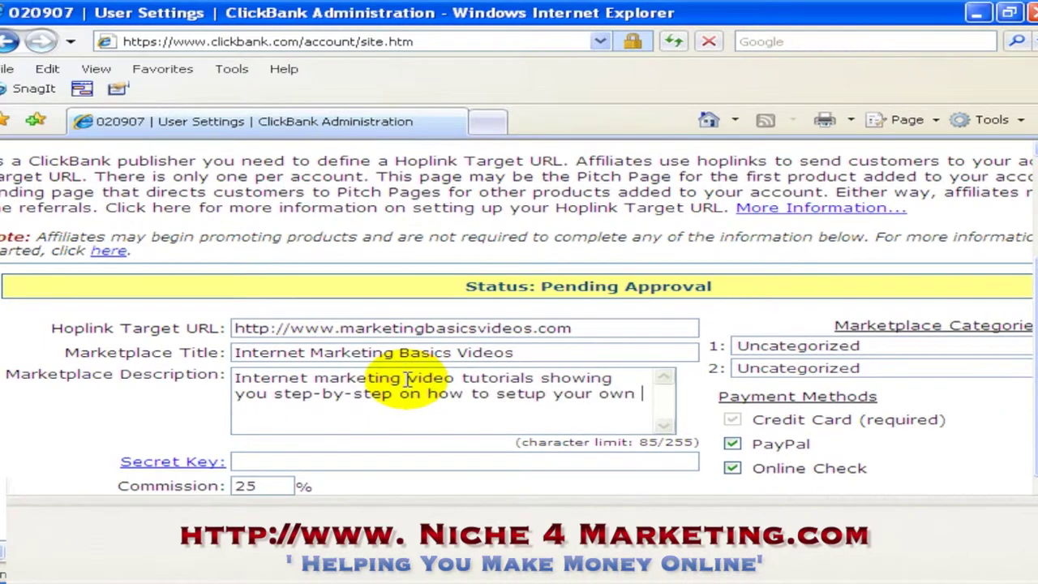
type(" online b")
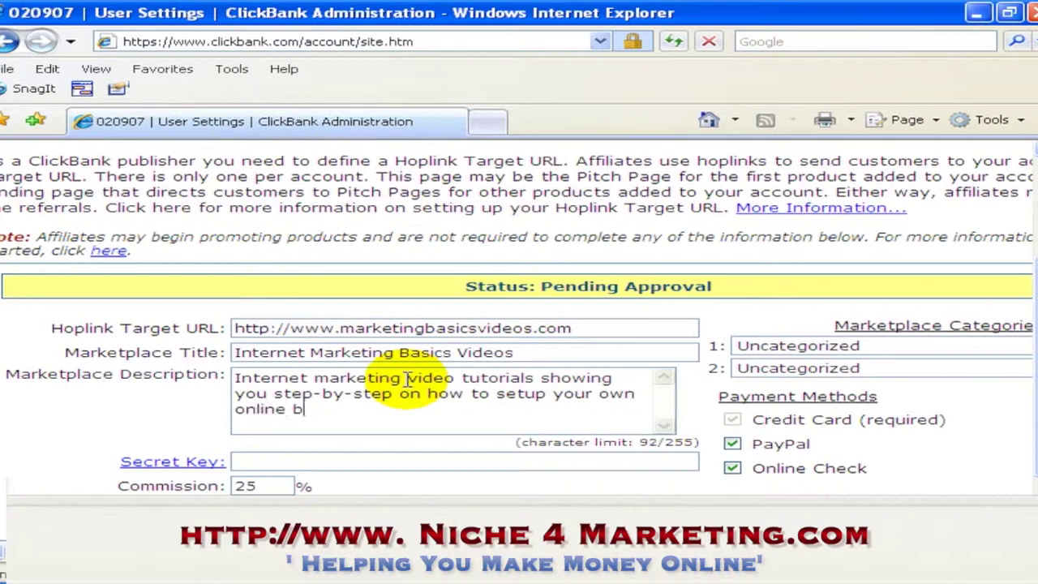
type("usiness ")
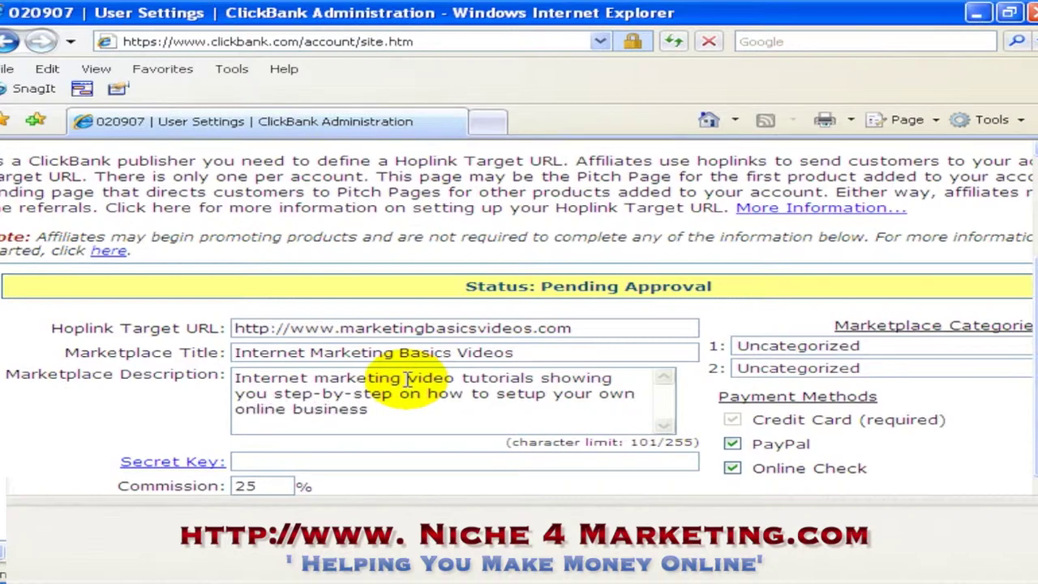
type("the fast")
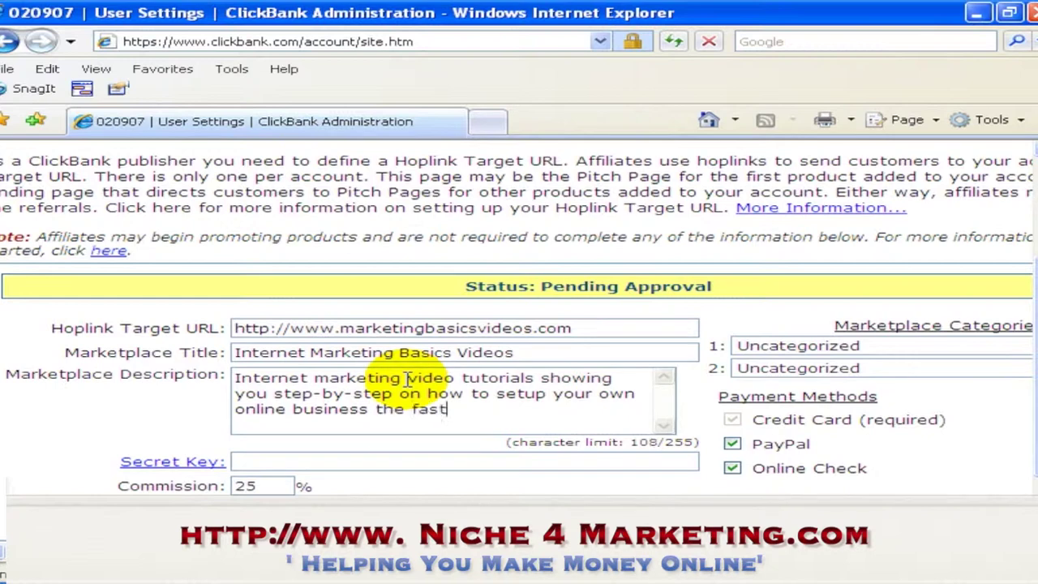
type("est and eas")
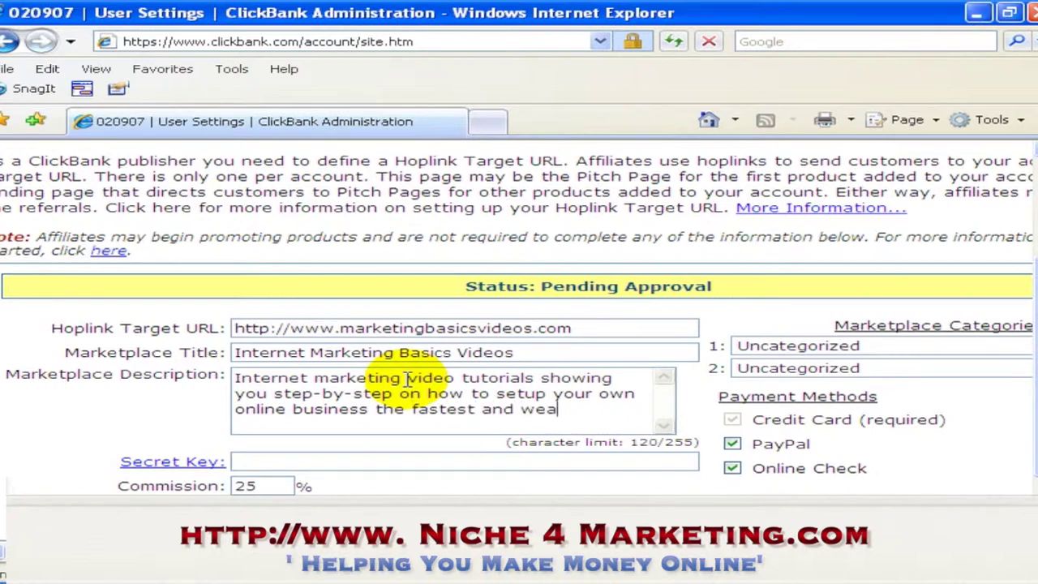
key("BackSpace")
type("siest way...")
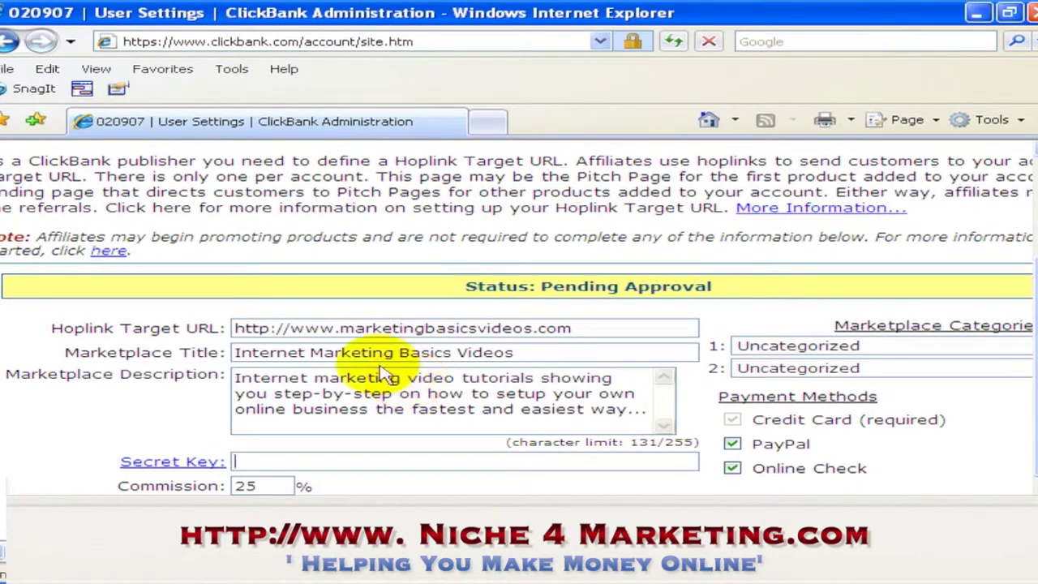
Step: Review the Secret Key and Commission fields of the site form
left_click(240, 461)
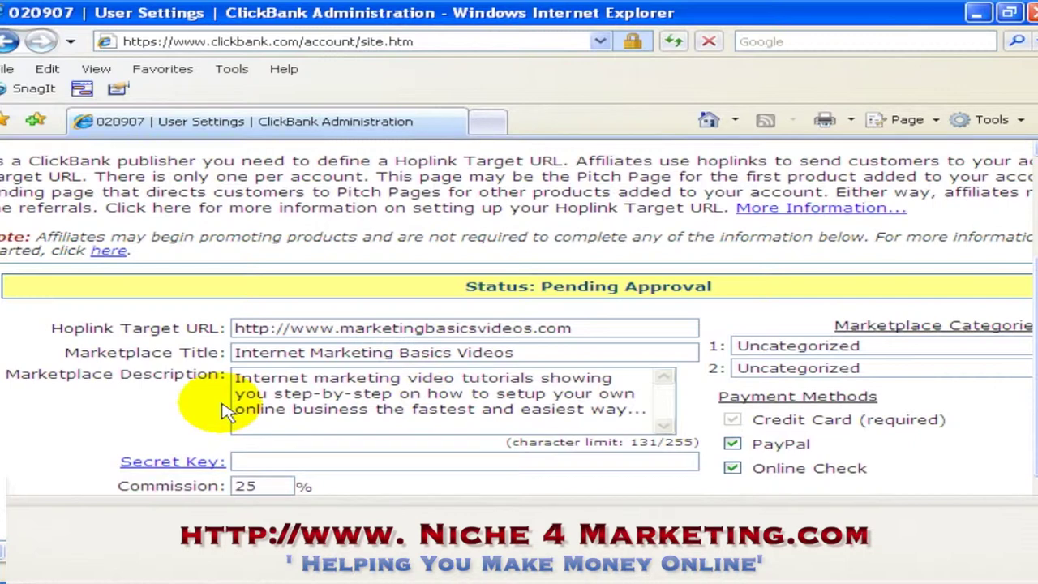
scroll(227, 411, "down", 2)
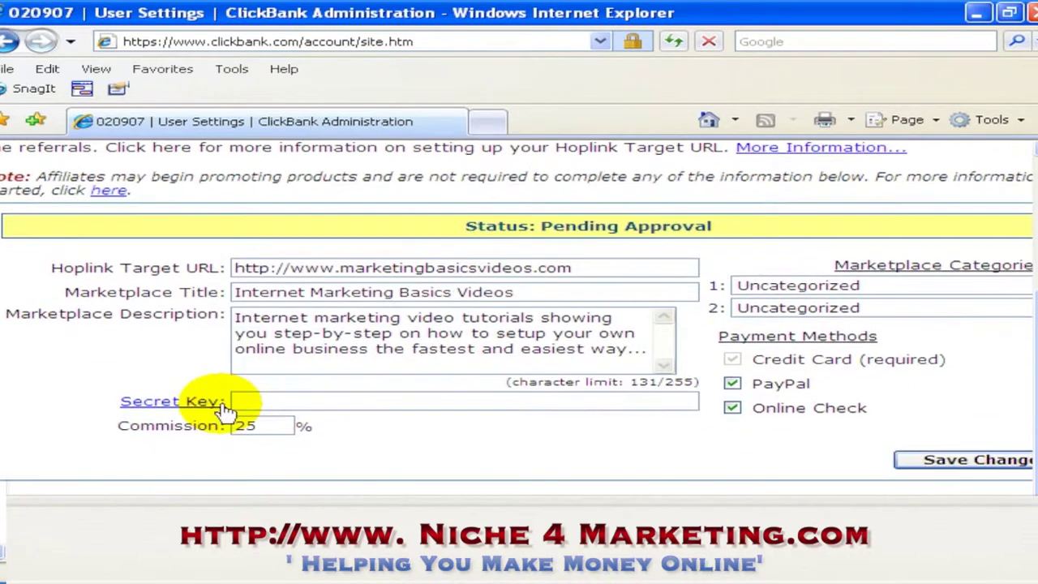
left_click_drag(258, 426, 237, 428)
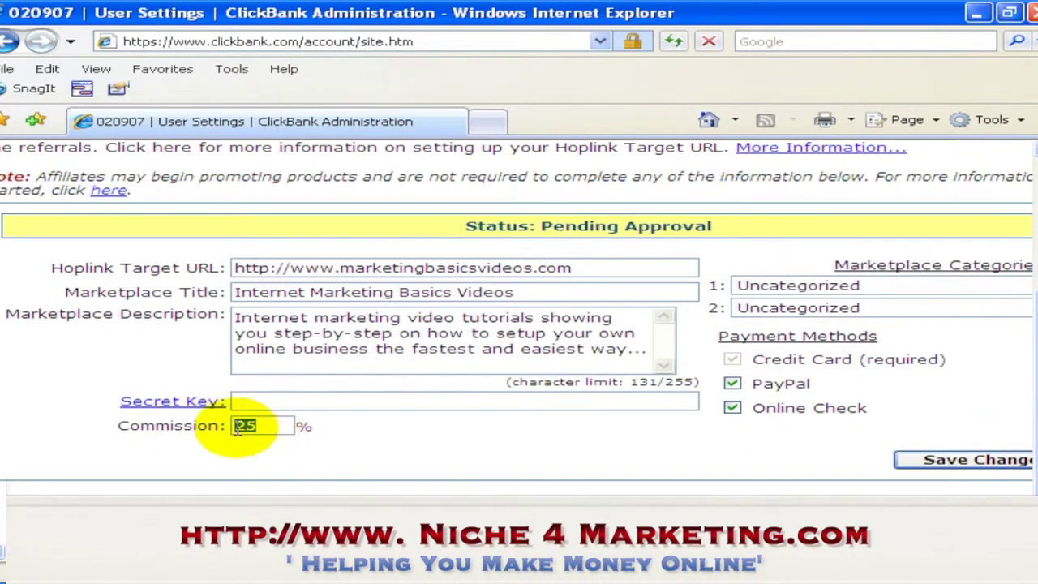
left_click(347, 438)
Step: Set the first marketplace category to Money & Employment » Home Business
scroll(518, 343, "right", 4)
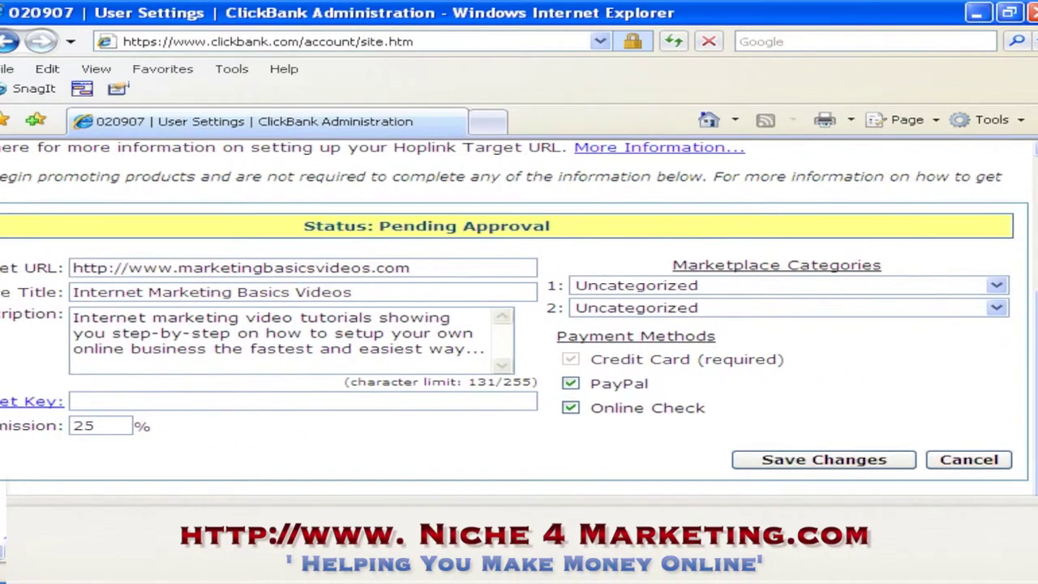
left_click(822, 287)
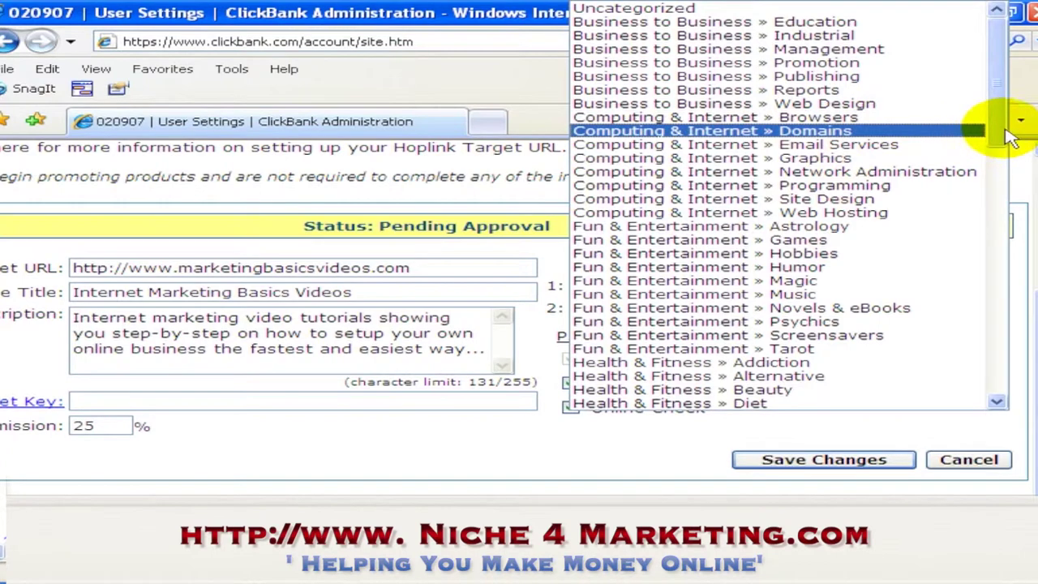
mouse_move(1004, 135)
left_mouse_down()
mouse_move(970, 362)
mouse_move(976, 288)
left_mouse_up()
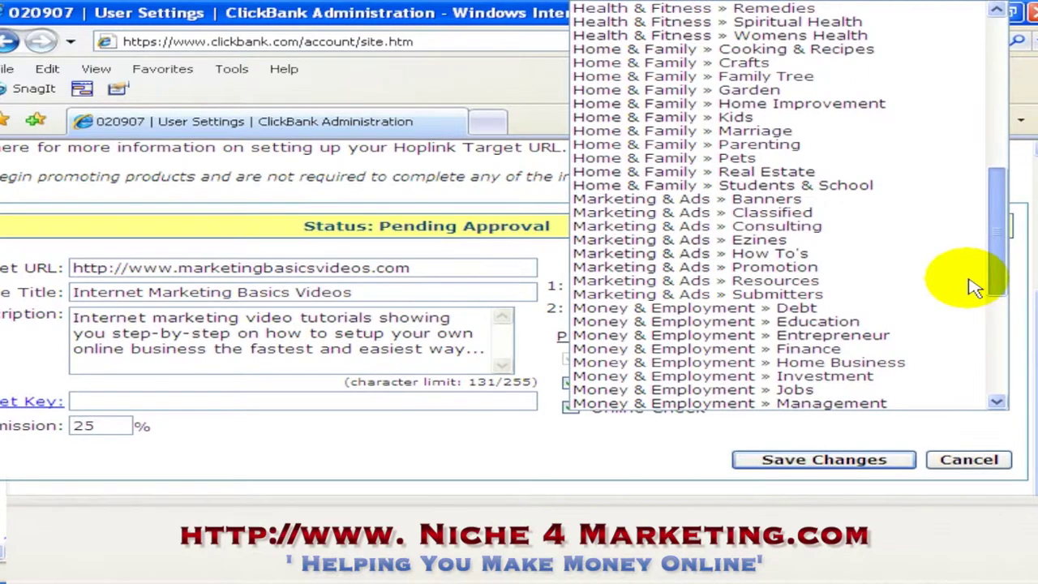
mouse_move(991, 260)
left_mouse_down()
mouse_move(976, 296)
mouse_move(1000, 340)
mouse_move(982, 354)
mouse_move(999, 275)
left_mouse_up()
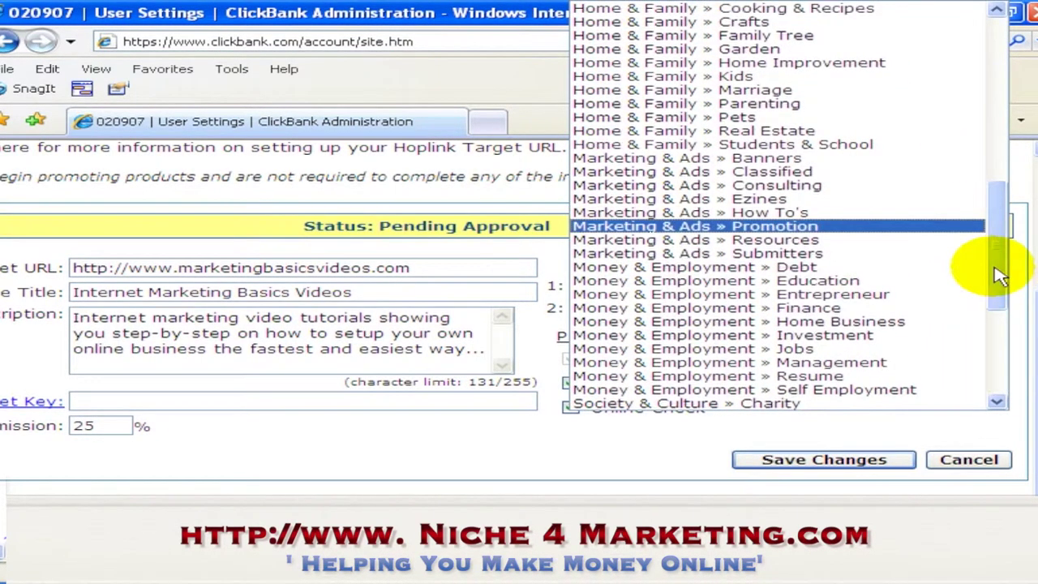
left_click(855, 323)
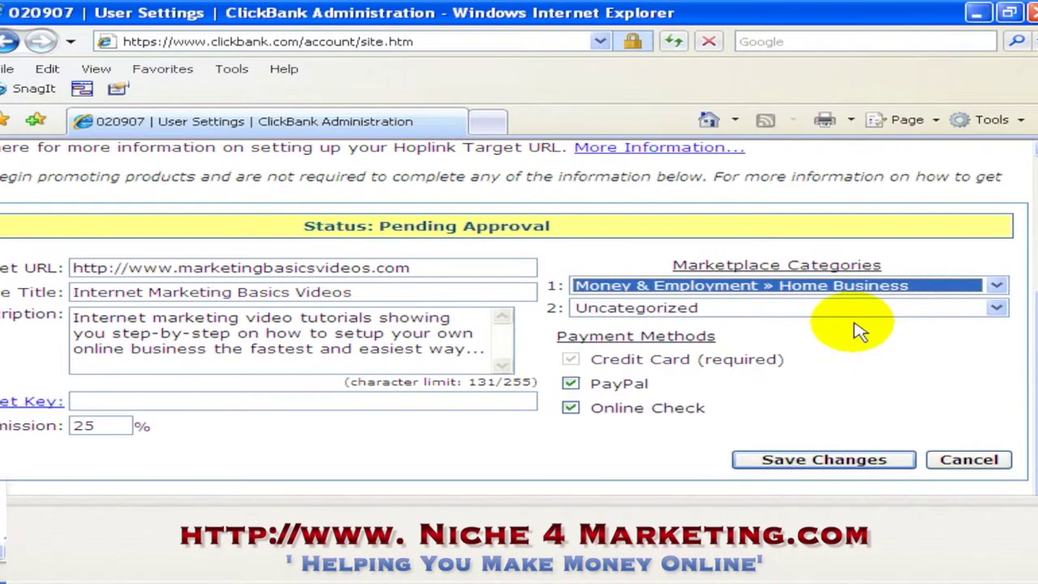
left_click(834, 359)
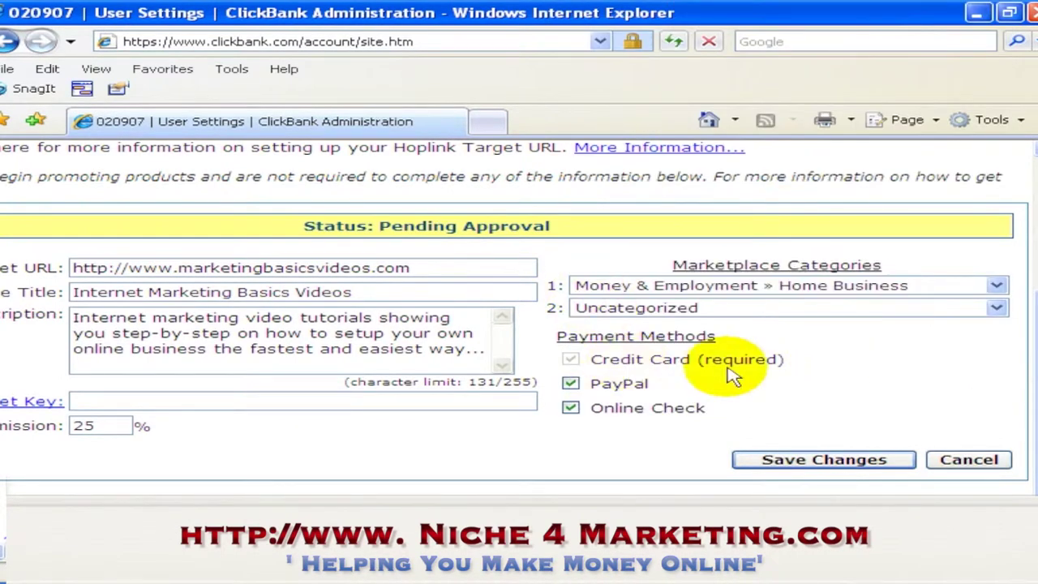
Step: Save the changes to the site's Hoplink target and marketplace details and check the reloaded My Site page
left_click(846, 467)
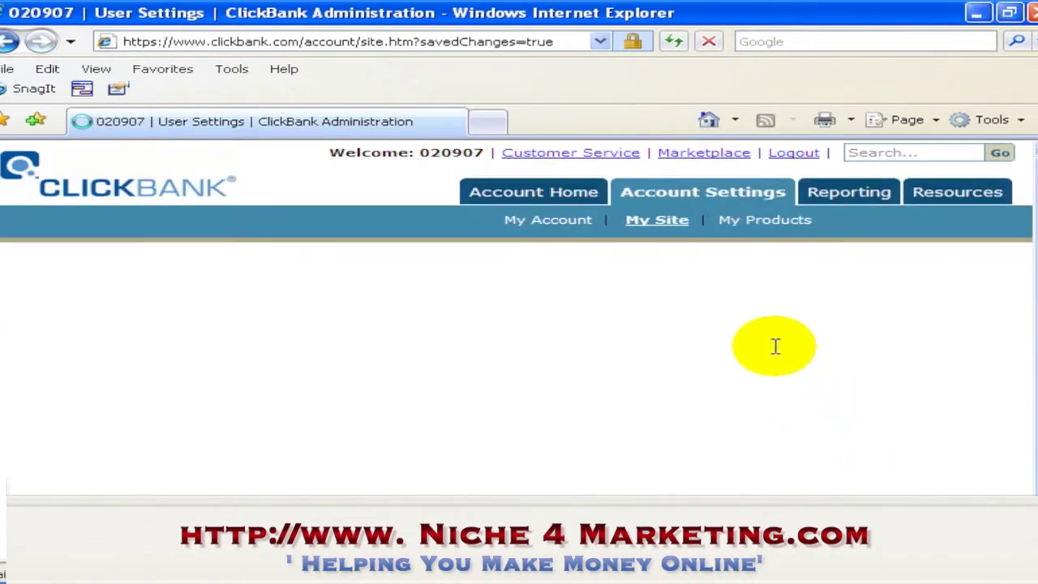
left_click(527, 355)
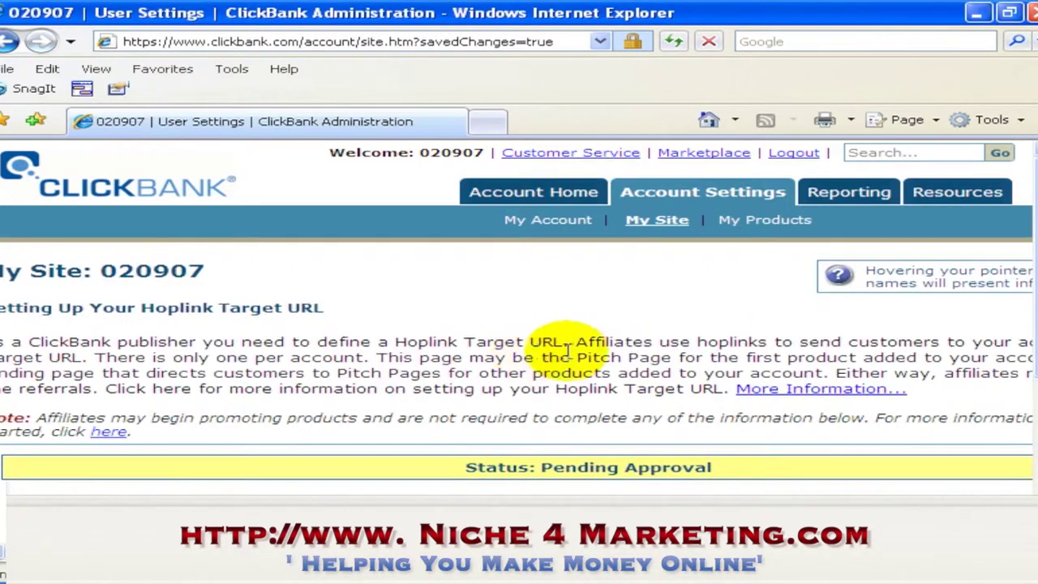
scroll(690, 329, "down", 1)
scroll(677, 334, "up", 1)
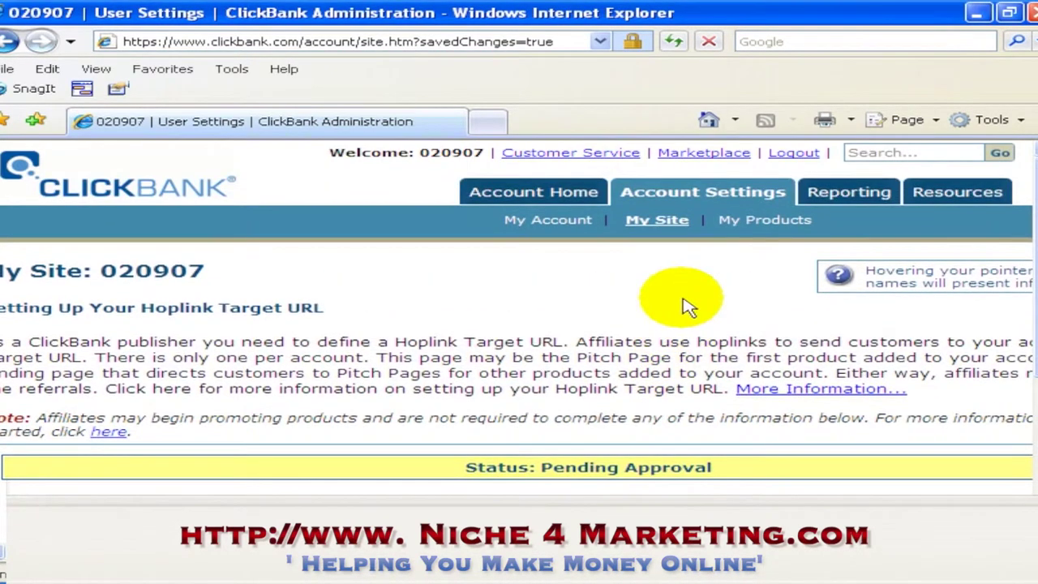
Step: Open the My Products page, examine the Thank You Page field of a new product's form, and cancel adding the product
left_click(765, 225)
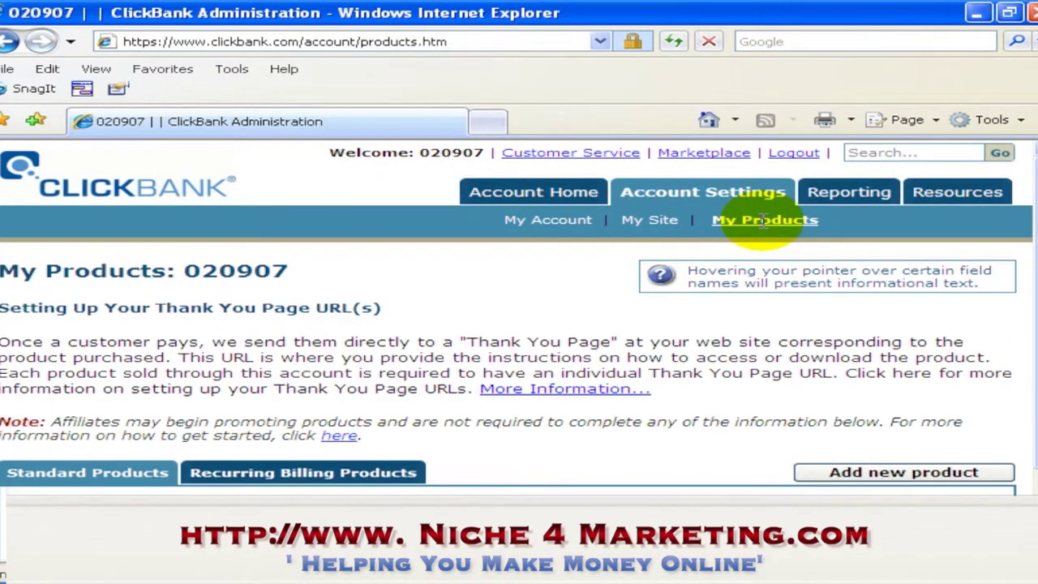
scroll(764, 224, "down", 3)
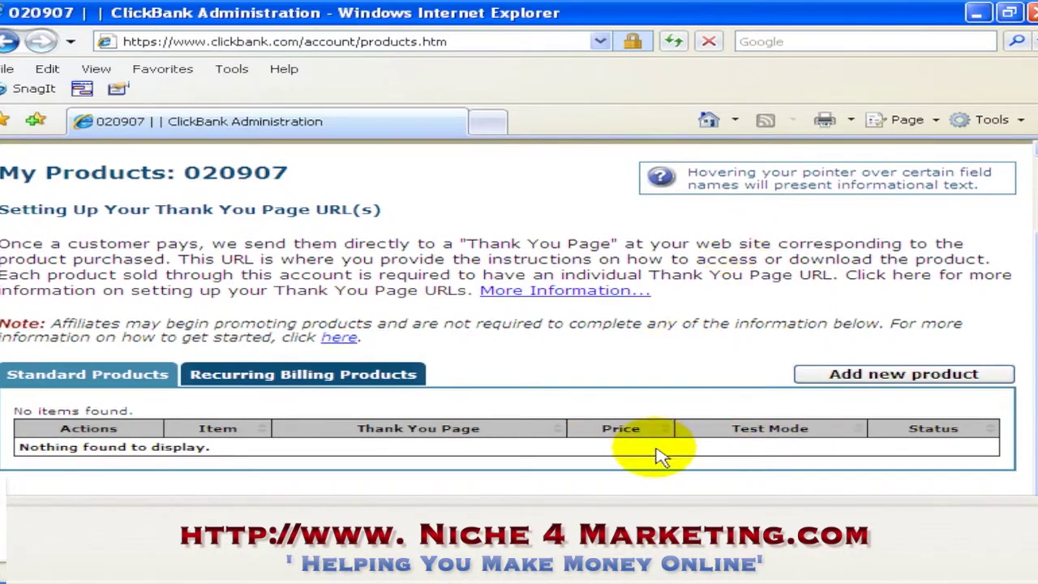
left_click(869, 380)
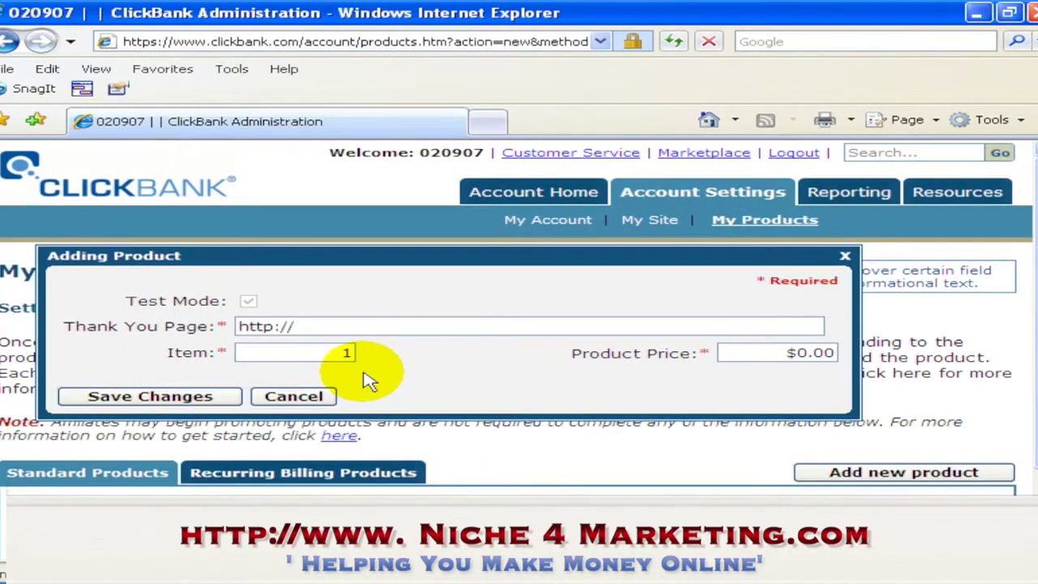
left_click(349, 325)
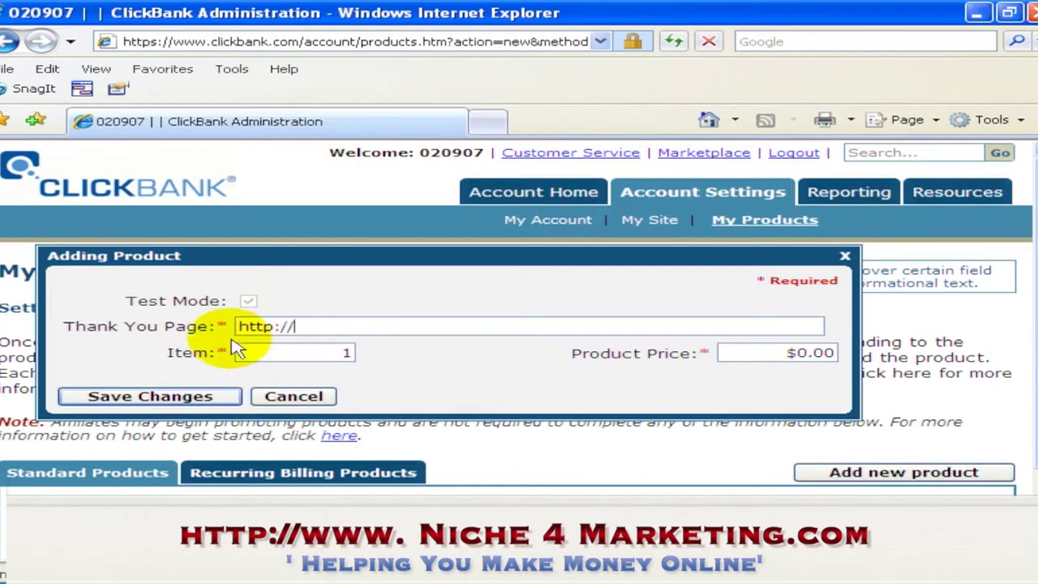
left_click(286, 395)
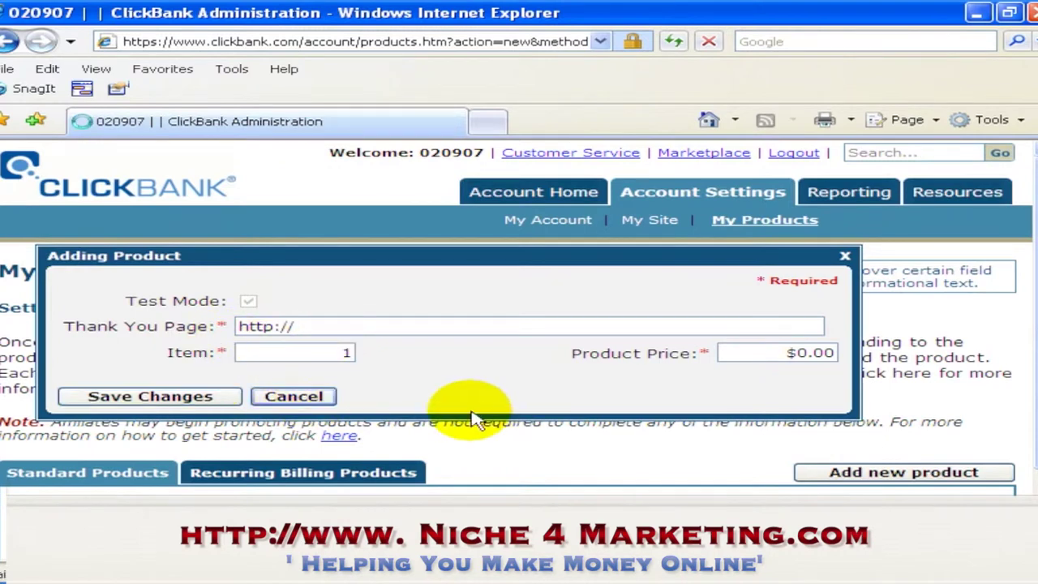
left_click(285, 397)
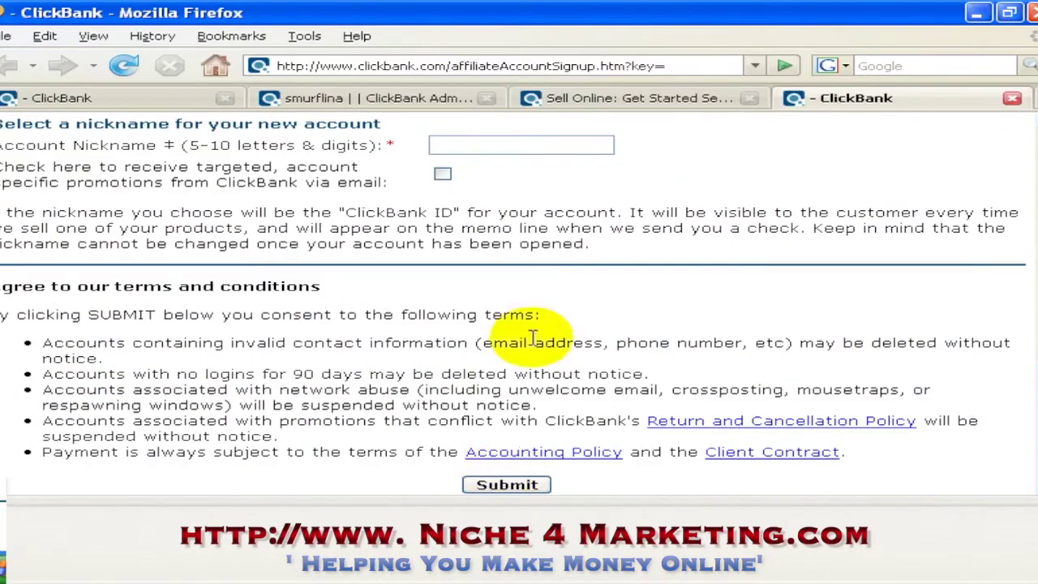
Step: Review the payment link and Pitch Page instructions on ClickBank's Get Started Selling page in Firefox
left_click(604, 99)
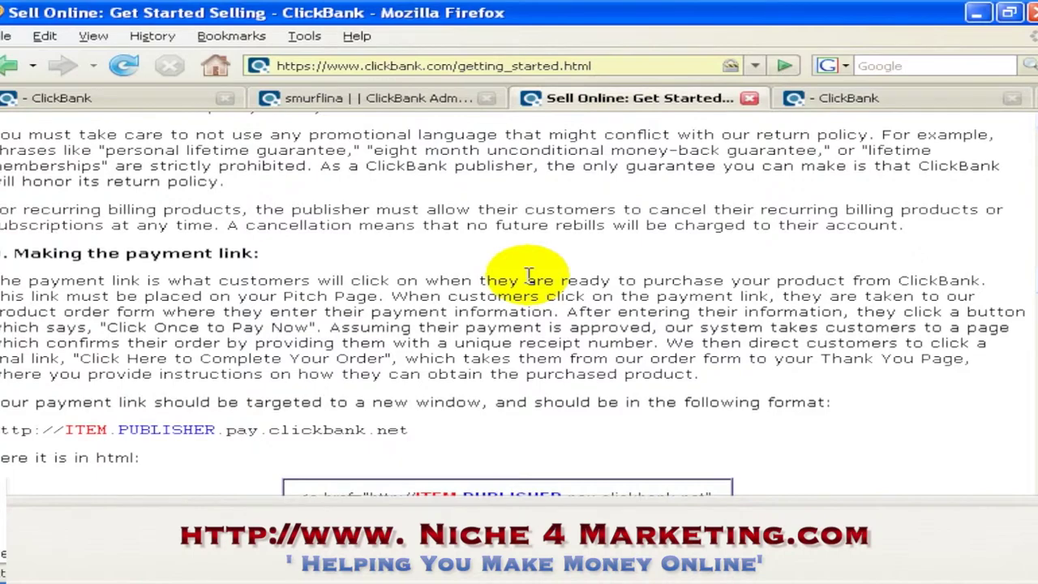
scroll(528, 273, "down", 2)
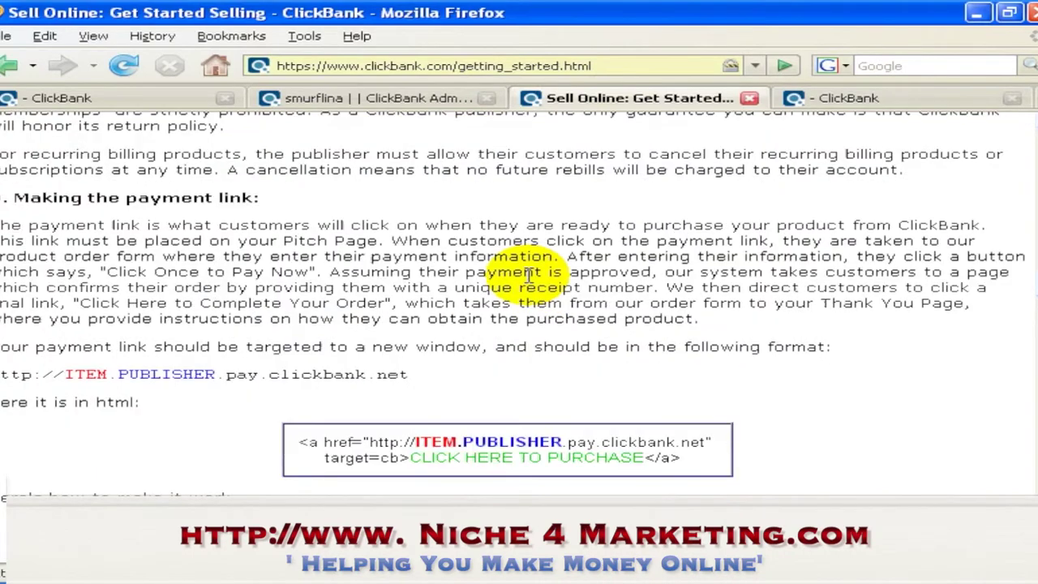
scroll(531, 280, "up", 15)
scroll(531, 282, "up", 7)
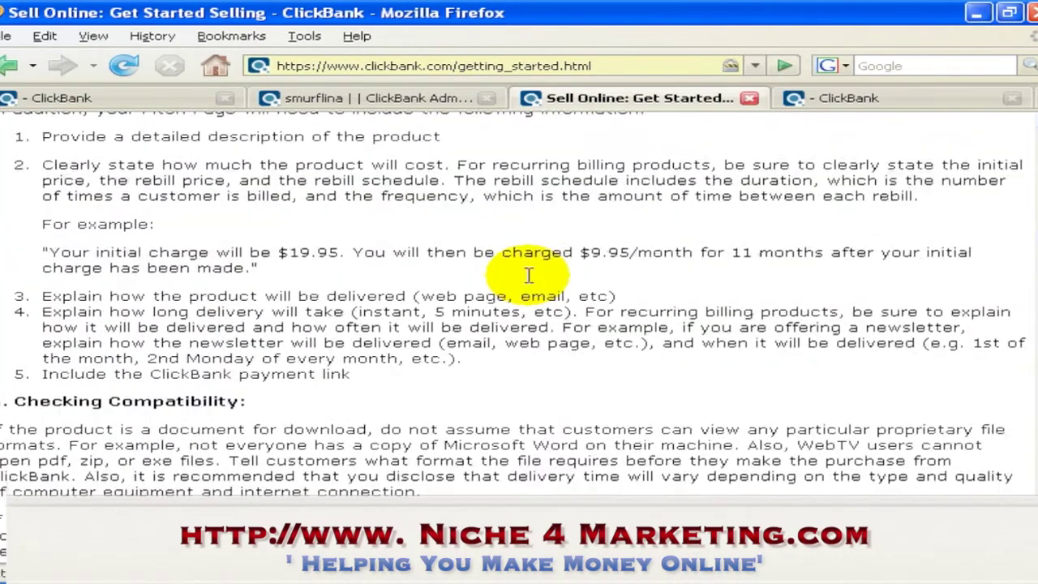
scroll(532, 284, "up", 2)
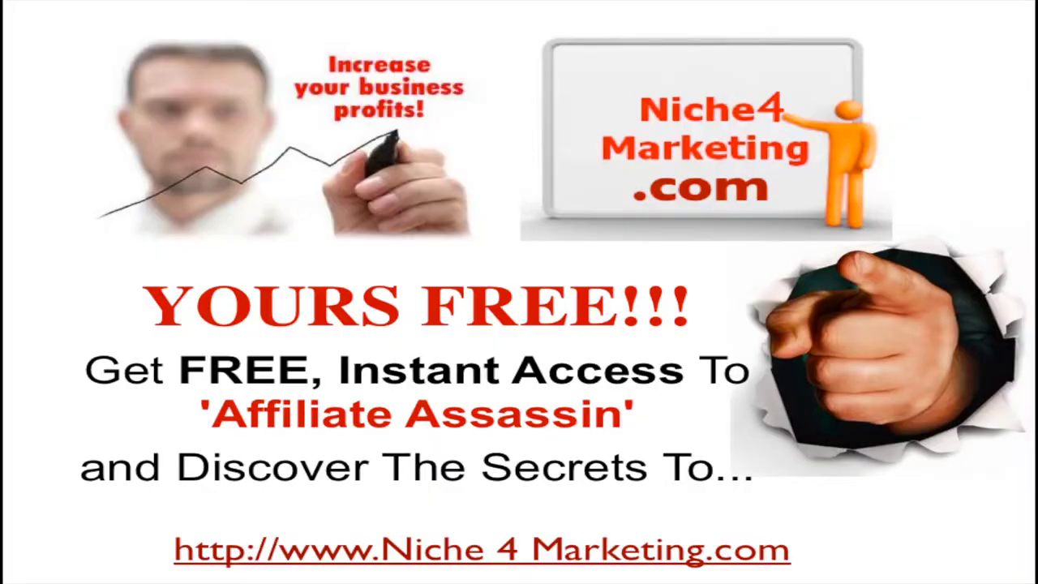